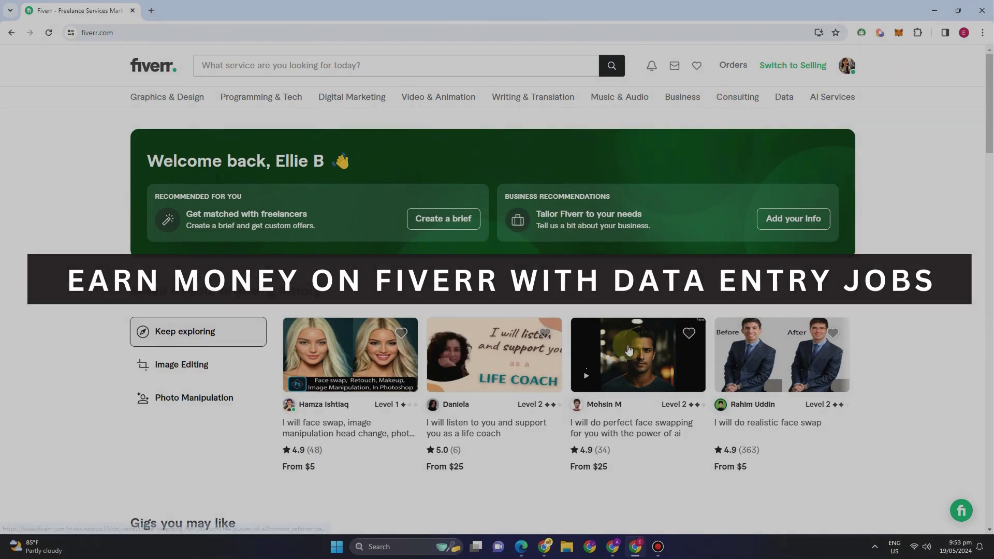
- Search Fiverr for 'convert pdf to word' via the suggestion list after typing 'p'
scroll(629, 351, down, 7)
scroll(629, 350, up, 7)
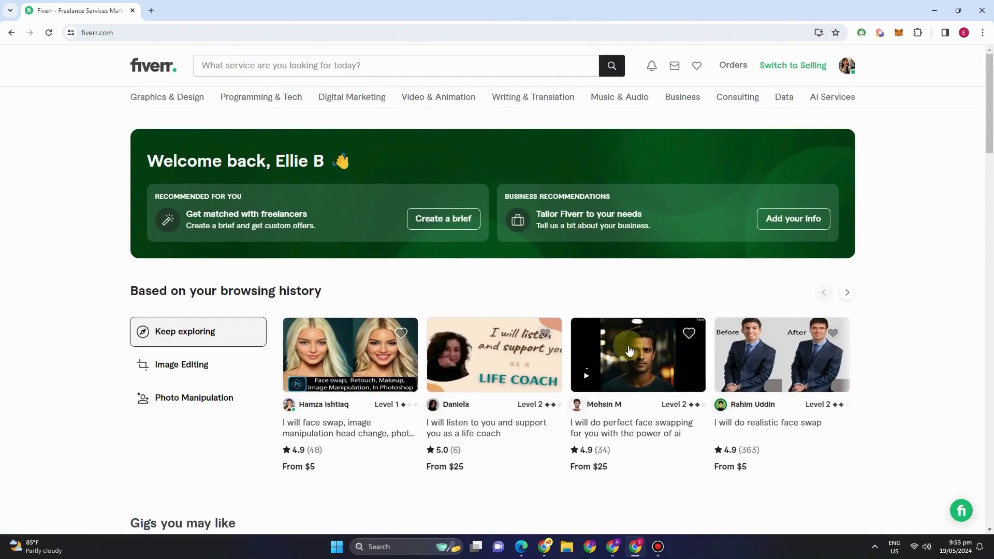
click(340, 68)
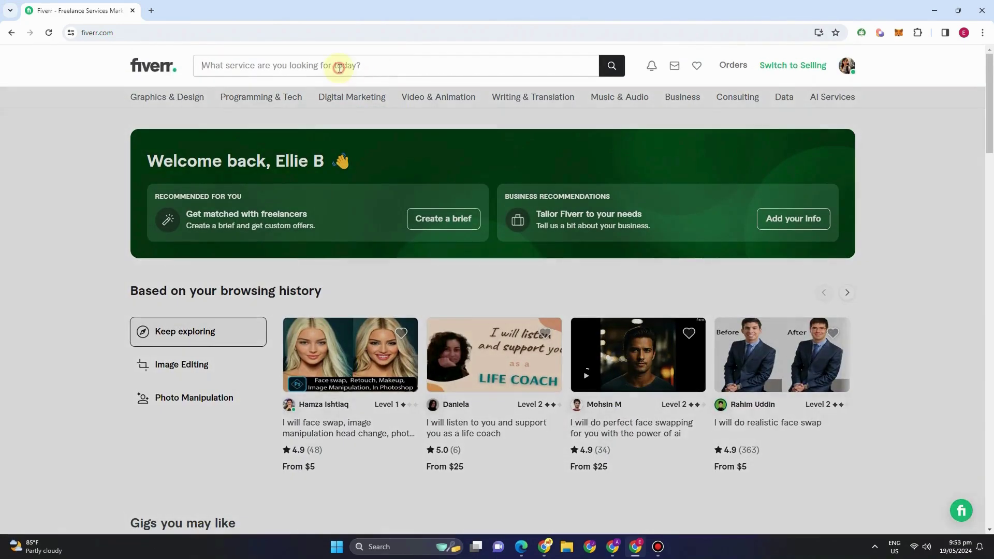
text(pdf)
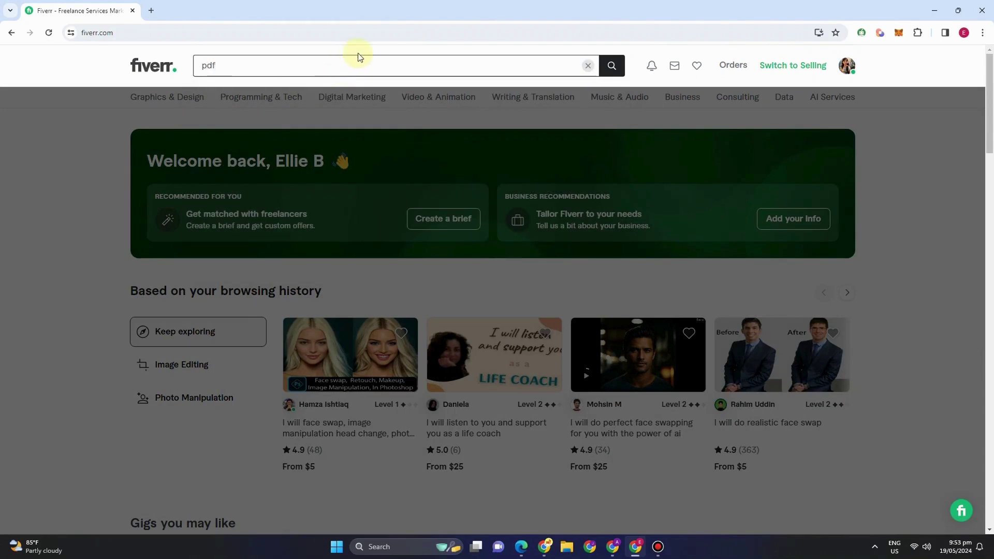
click(342, 66)
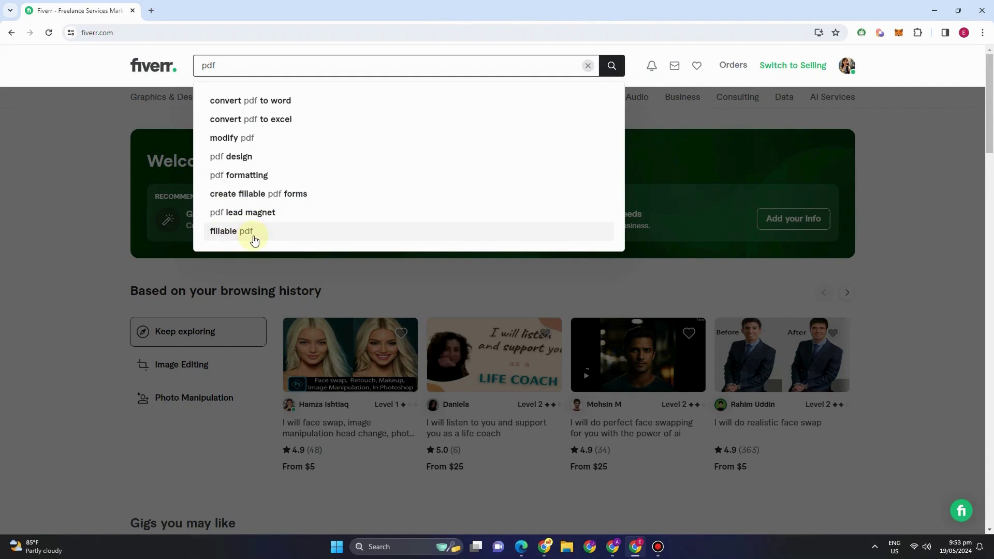
click(256, 103)
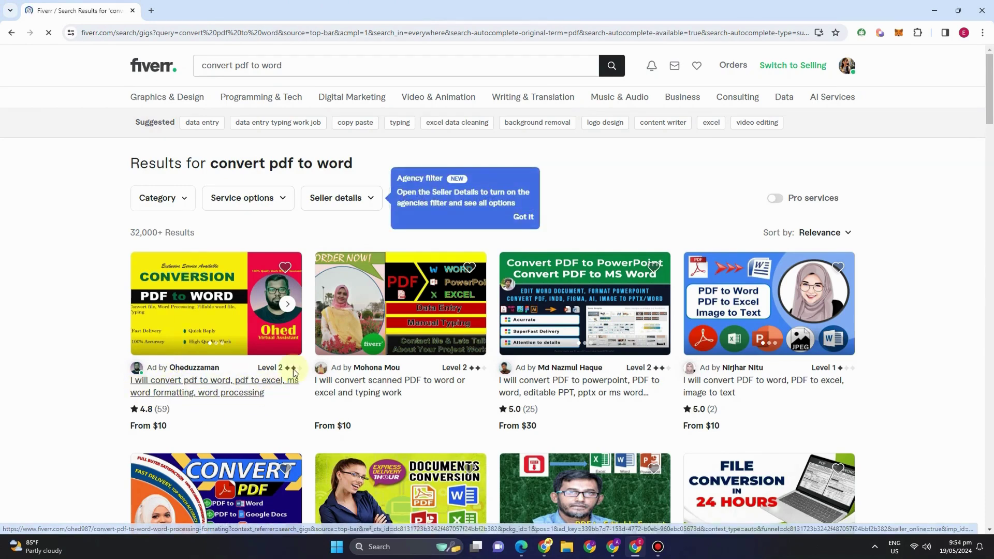
- Scan the result gigs, highlighting the $10 and $30 starting prices
double_click(173, 428)
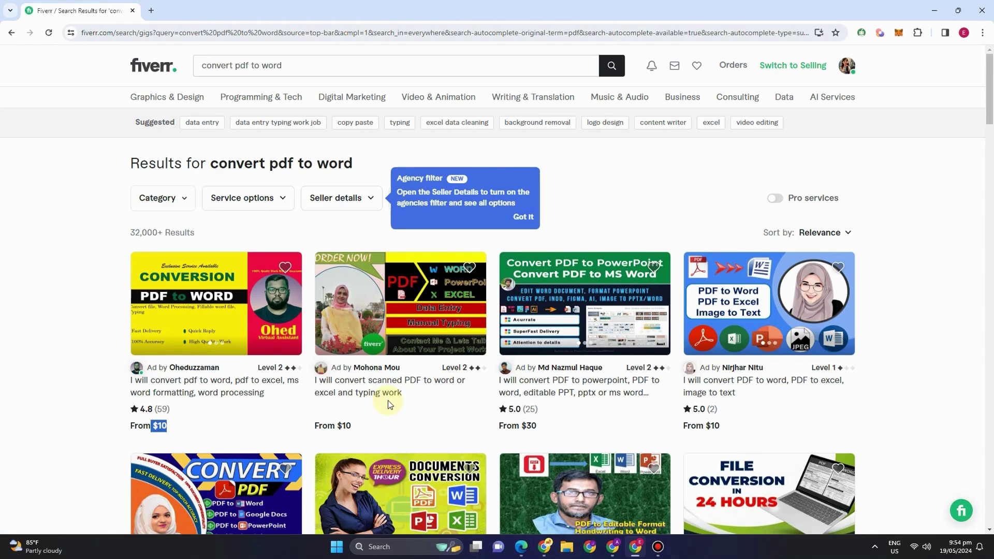
scroll(409, 402, down, 2)
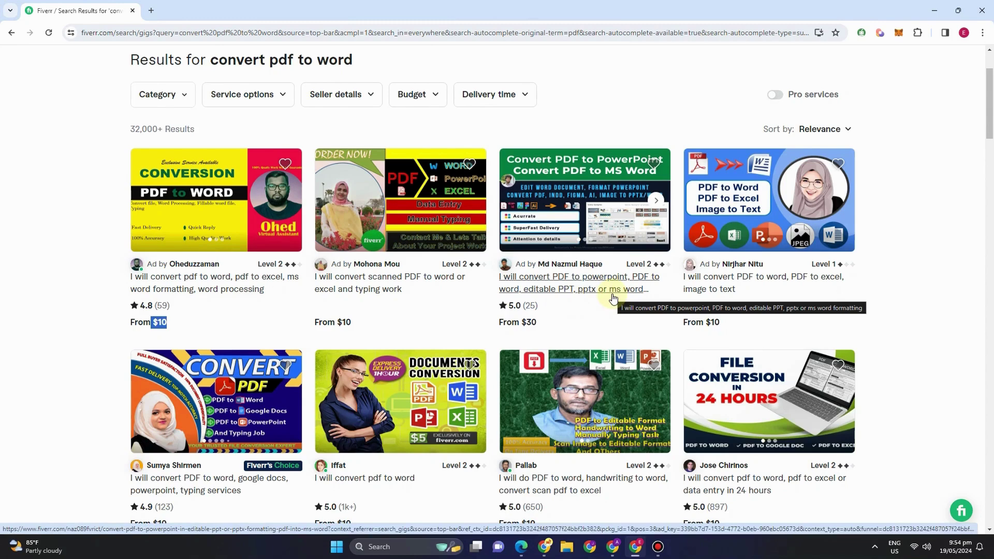
drag(541, 323, 517, 324)
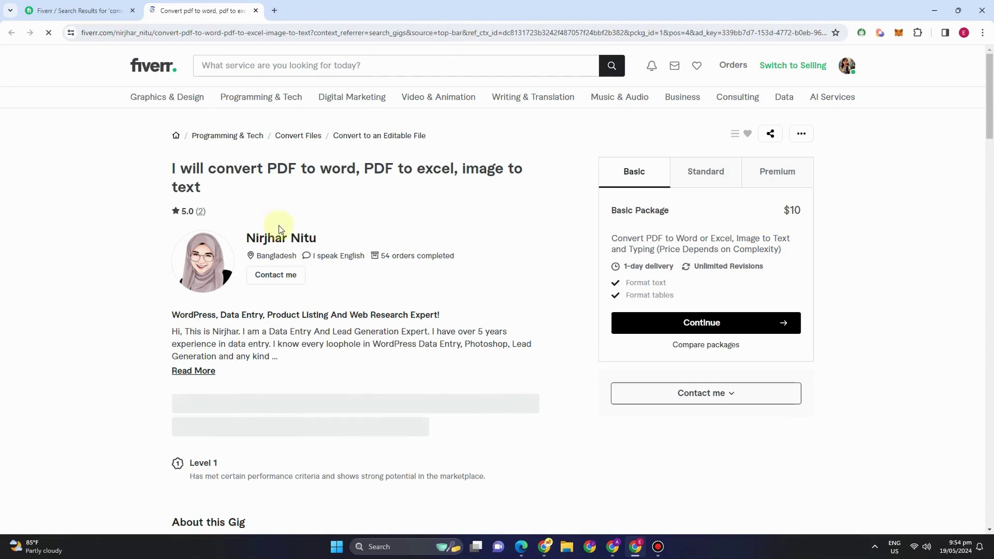
- Highlight words like 'image to' in the gig title and scroll the gig page
drag(368, 173, 542, 183)
click(473, 169)
drag(463, 169, 525, 183)
click(502, 195)
scroll(406, 304, down, 2)
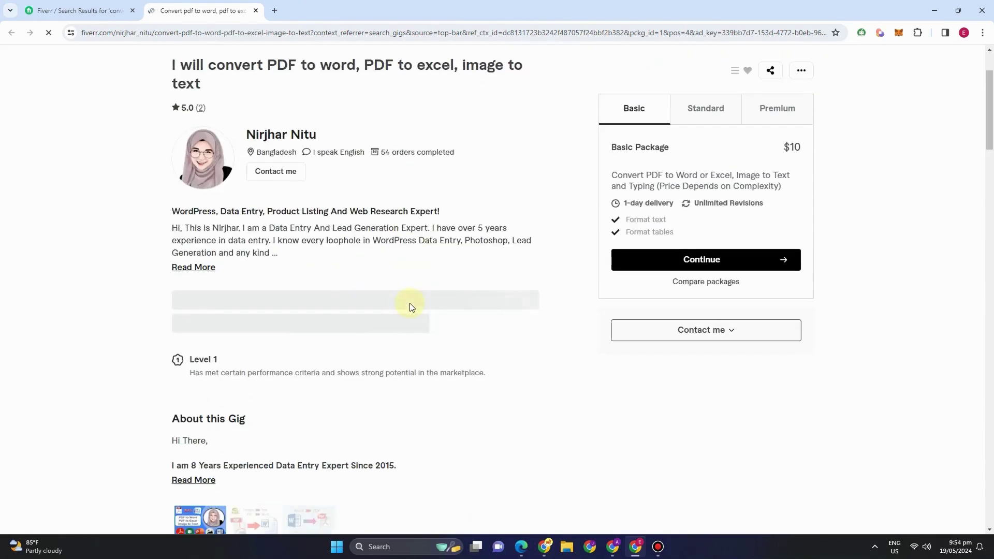
scroll(409, 303, down, 9)
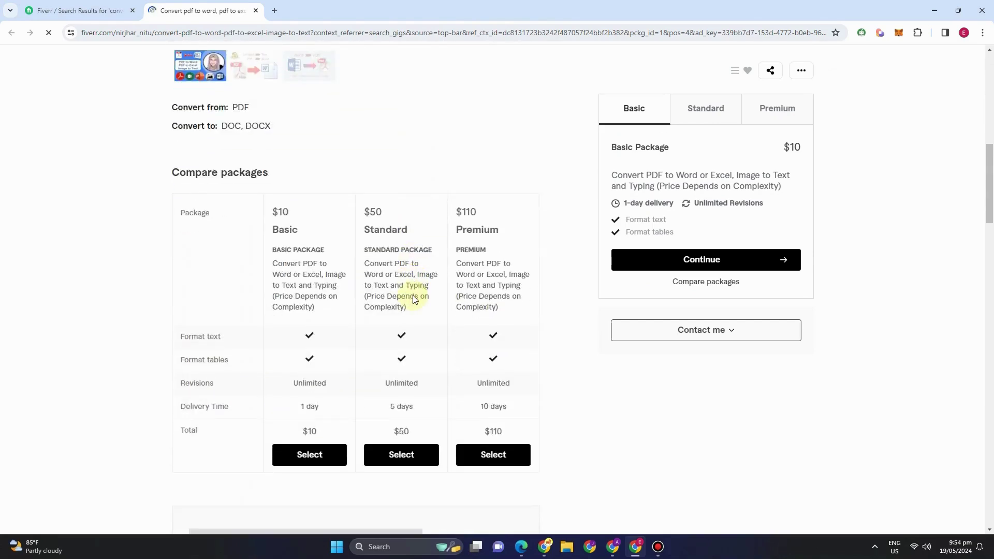
scroll(413, 300, up, 11)
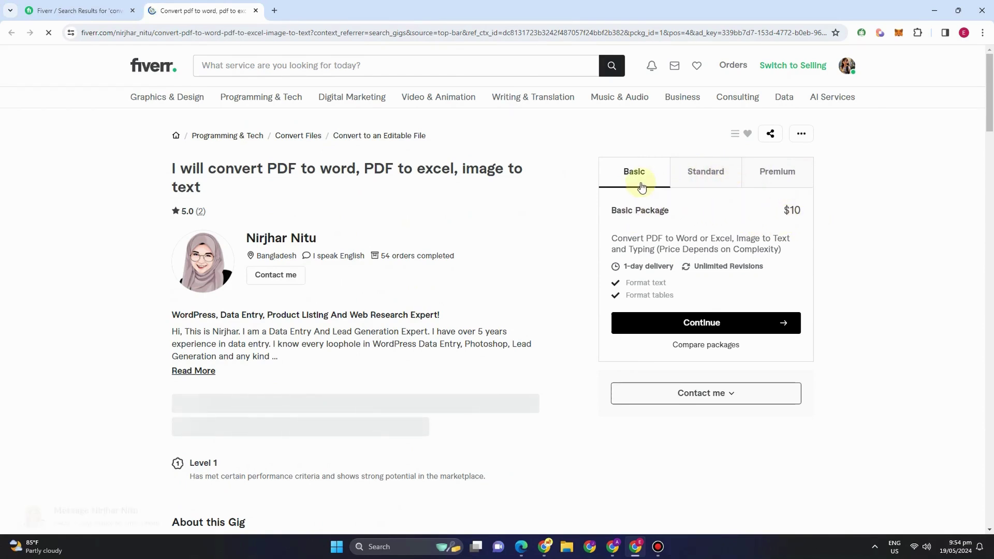
- Flip through the Standard, Premium and Basic tabs, marking Basic's delivery time and revisions
click(706, 179)
click(773, 175)
click(636, 175)
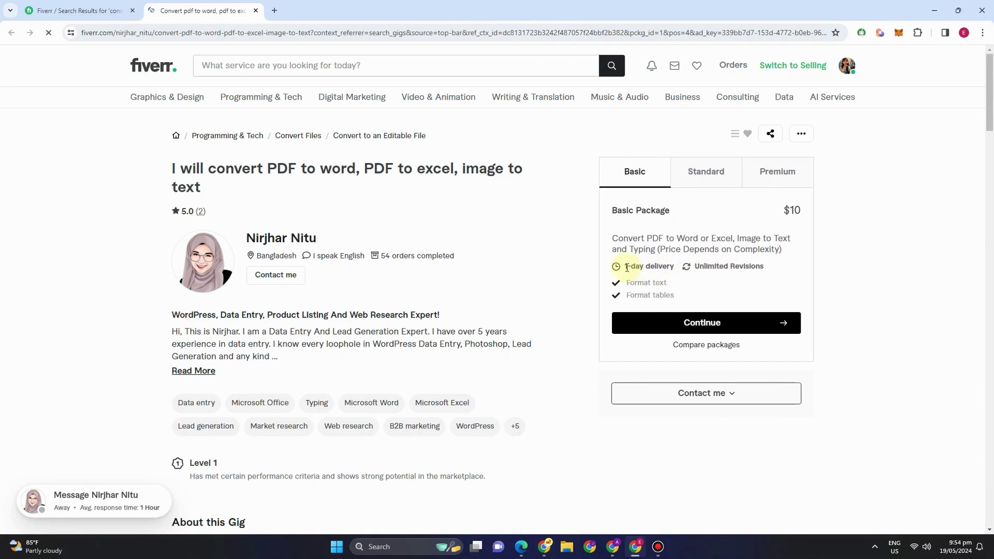
drag(625, 270, 775, 266)
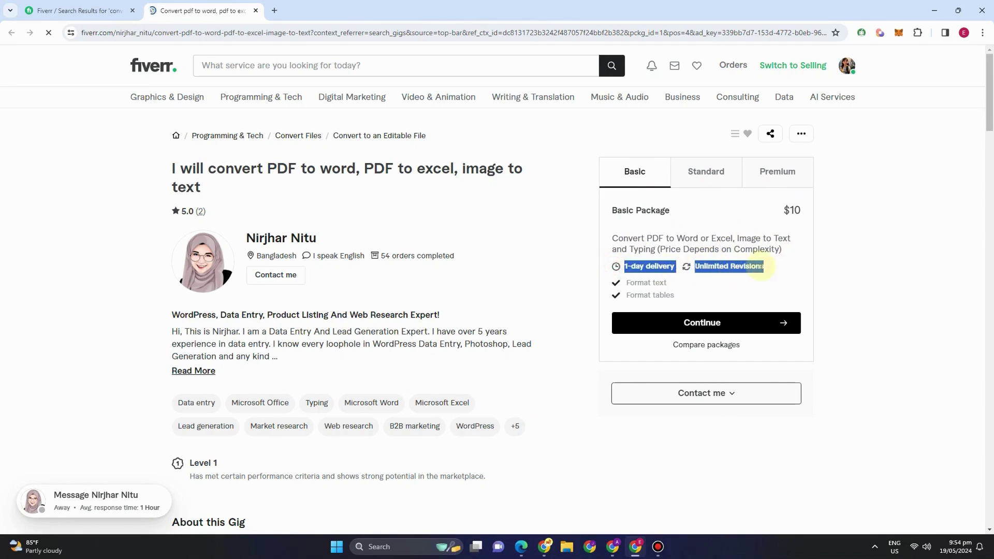
click(786, 207)
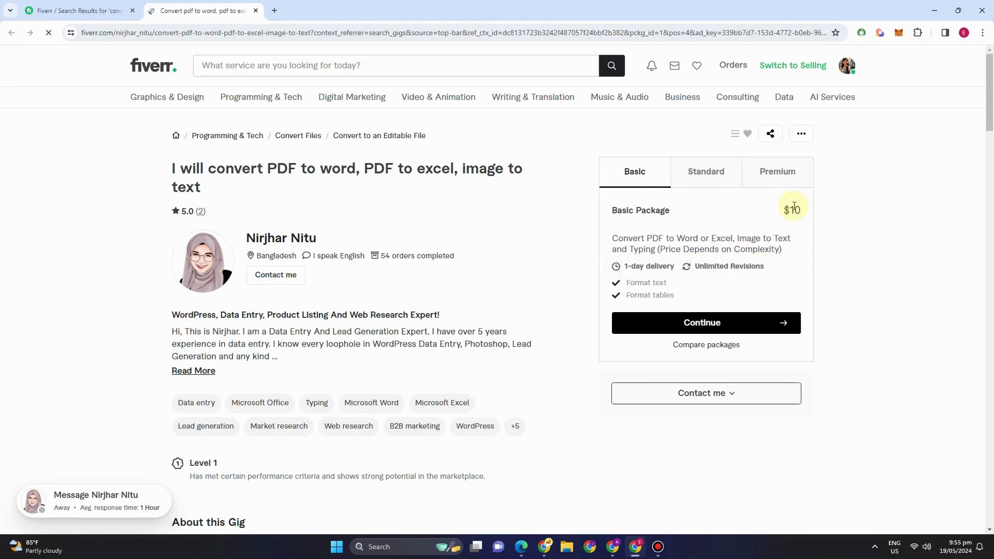
- Compare the $50 Standard and $110 Premium packages, then view and dismiss Basic's order options
click(716, 181)
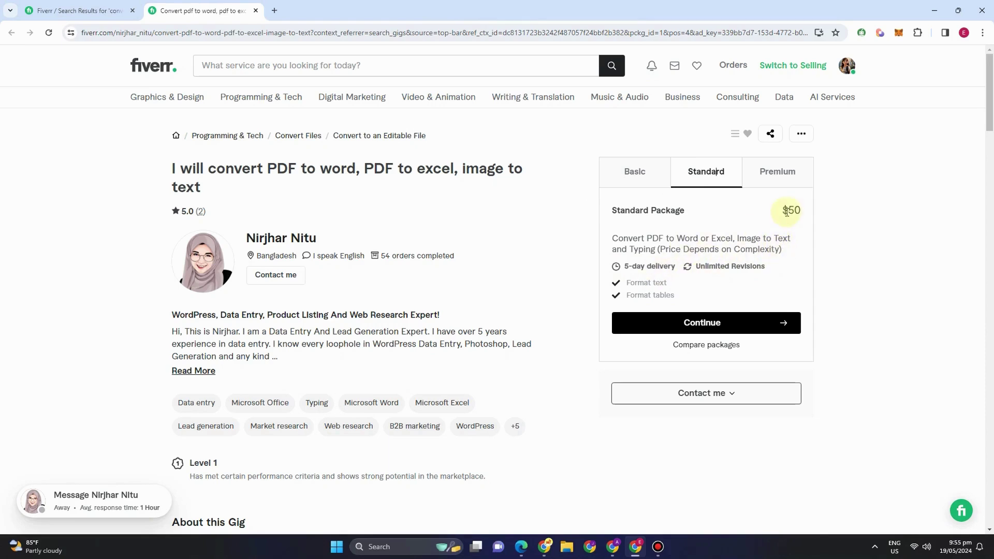
click(774, 172)
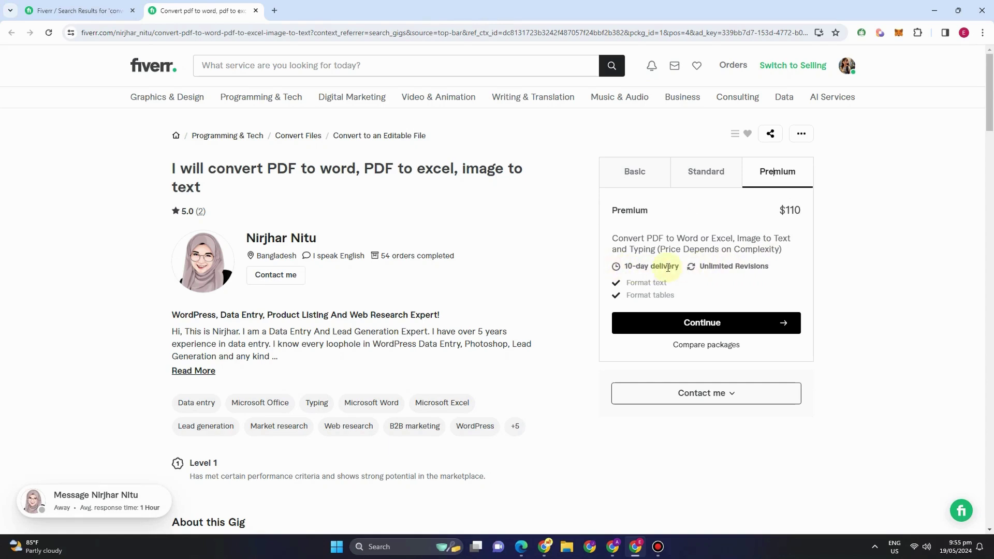
click(642, 175)
click(707, 330)
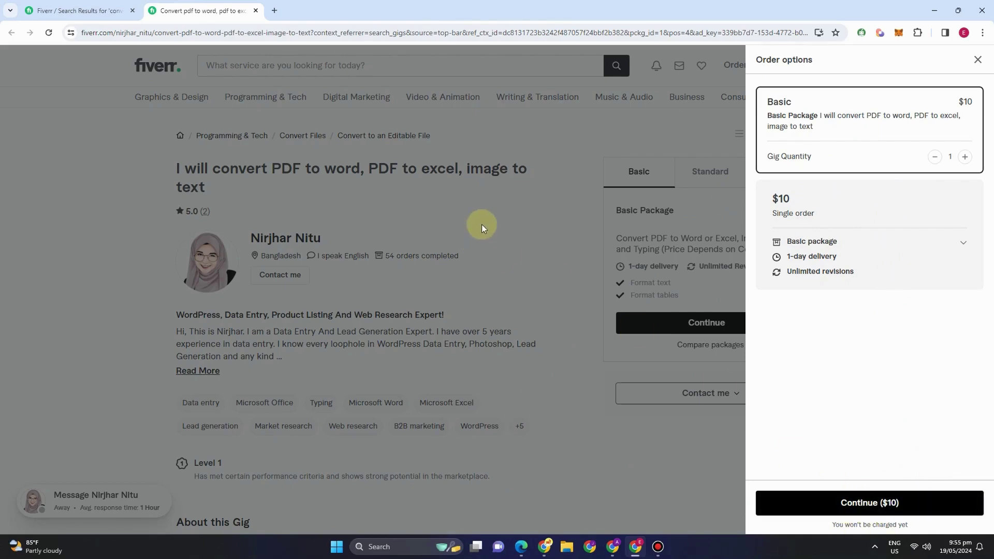
click(535, 219)
- From the results, open the 'convert PDF to word or word to PDF' gig and scroll through it
click(83, 10)
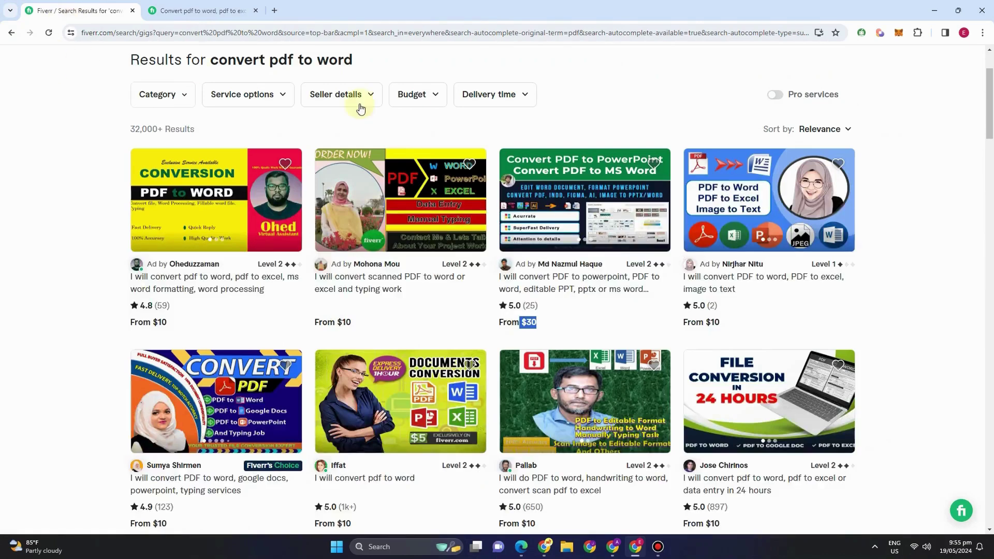
scroll(754, 164, down, 4)
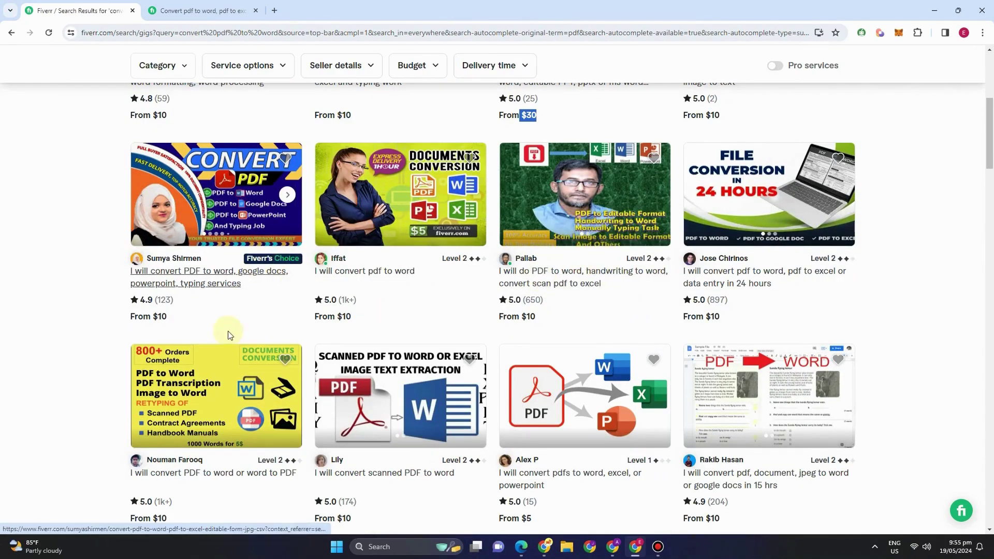
click(210, 403)
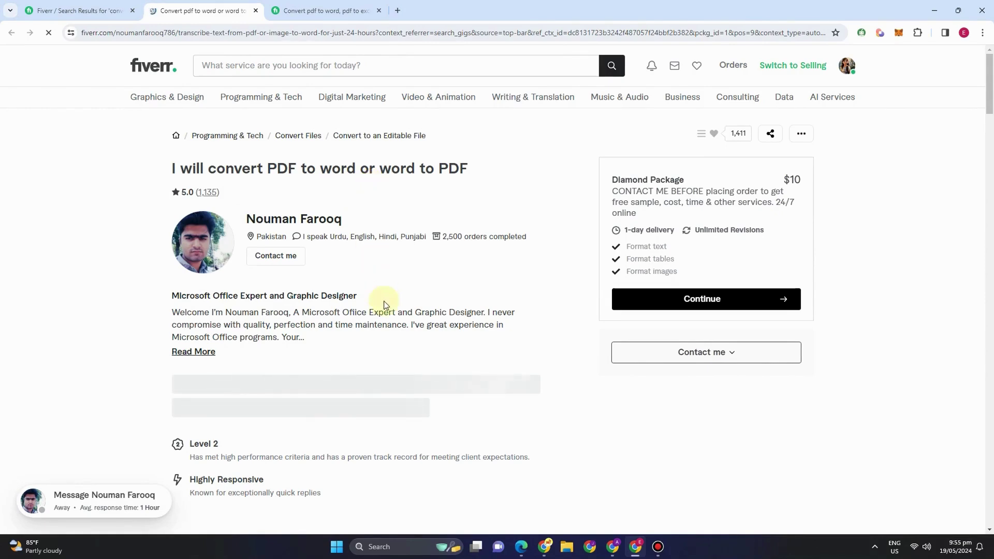
scroll(414, 360, down, 8)
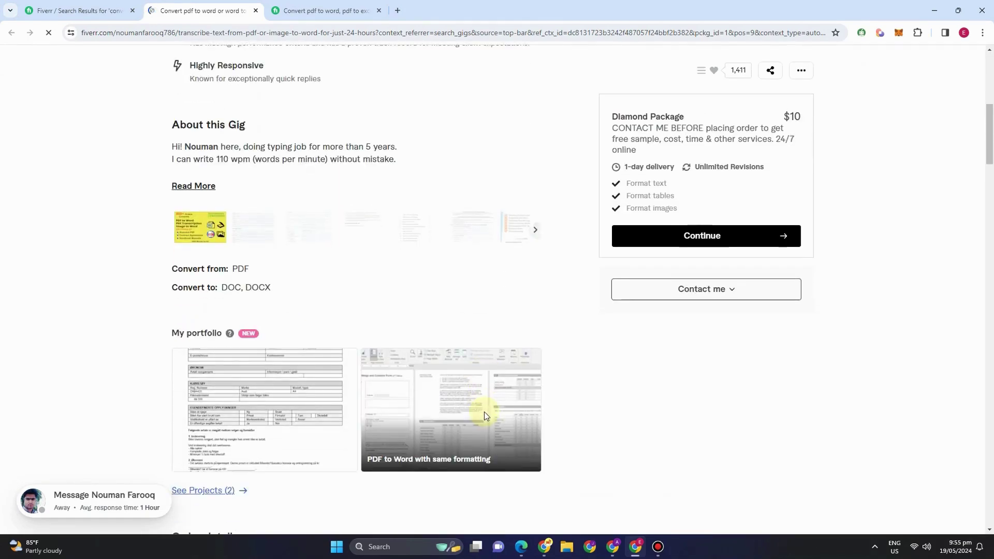
scroll(485, 414, up, 6)
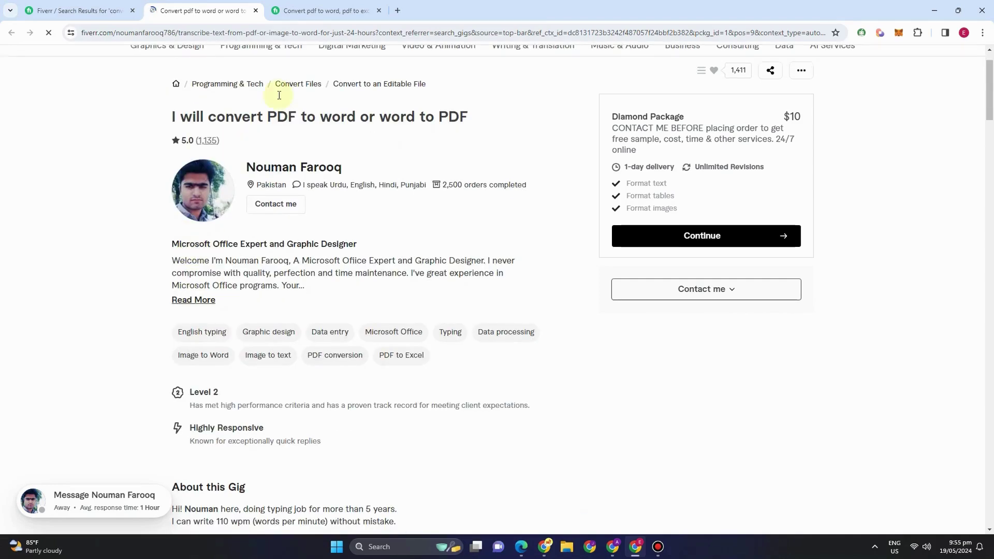
scroll(406, 222, up, 1)
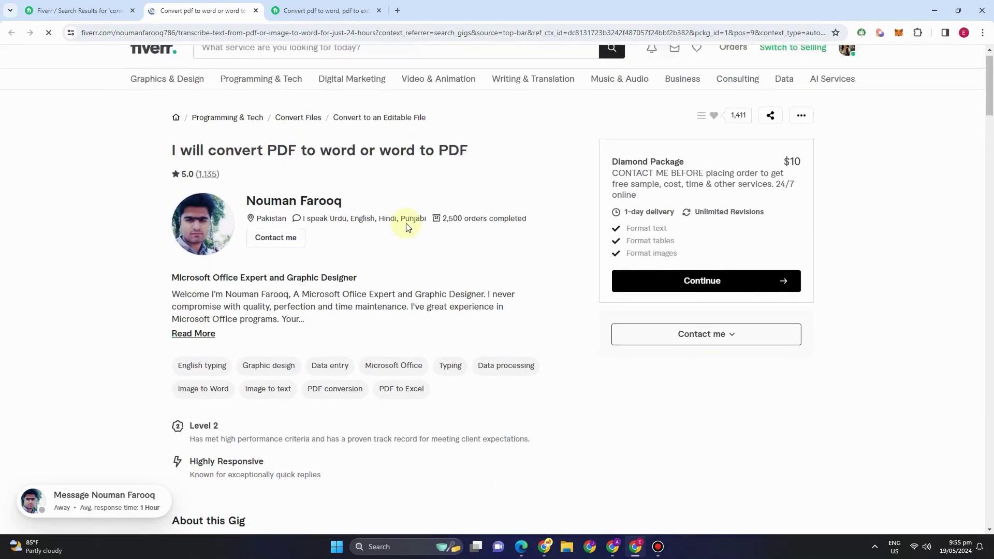
- Switch between the two gig tabs, then return to the results and scroll the list
click(328, 13)
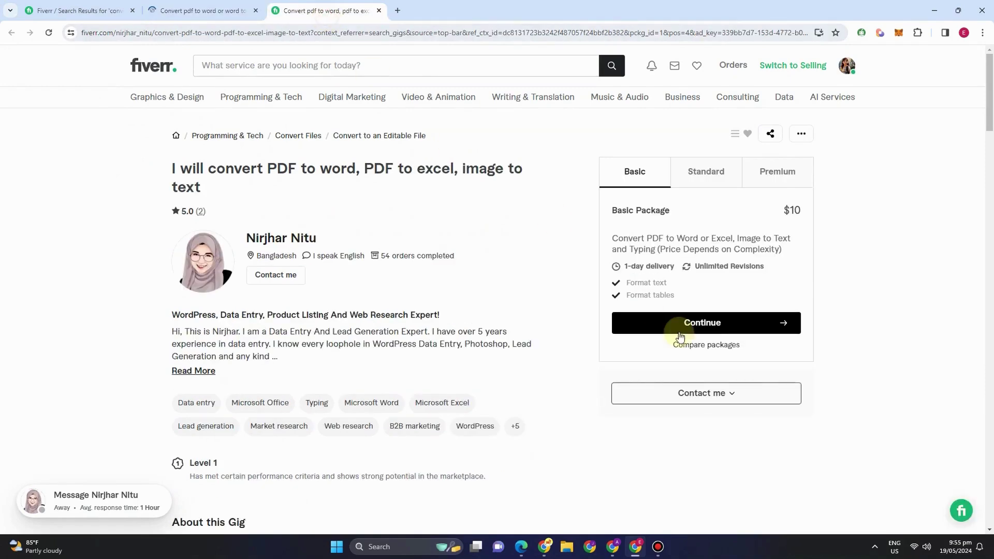
click(170, 11)
click(80, 6)
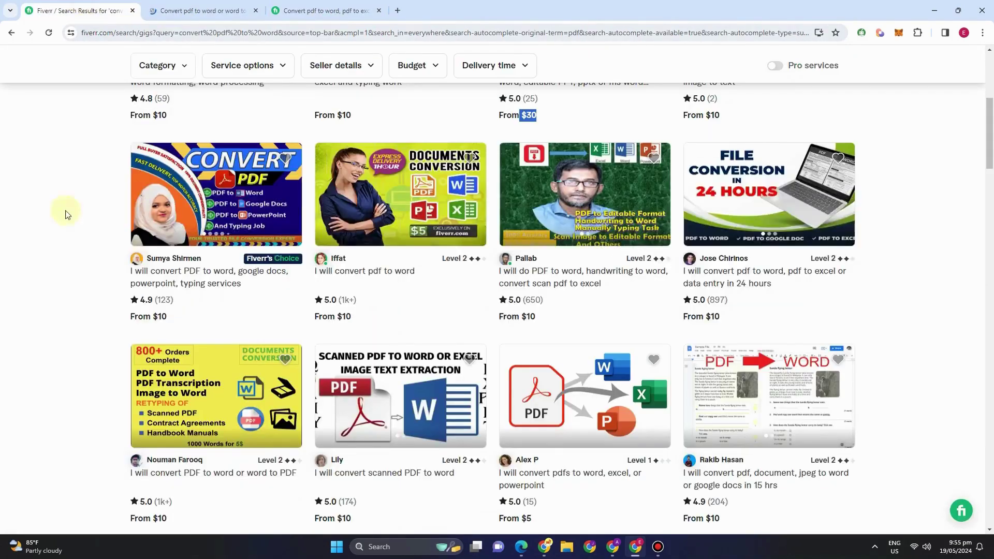
scroll(622, 311, down, 1)
scroll(450, 426, down, 4)
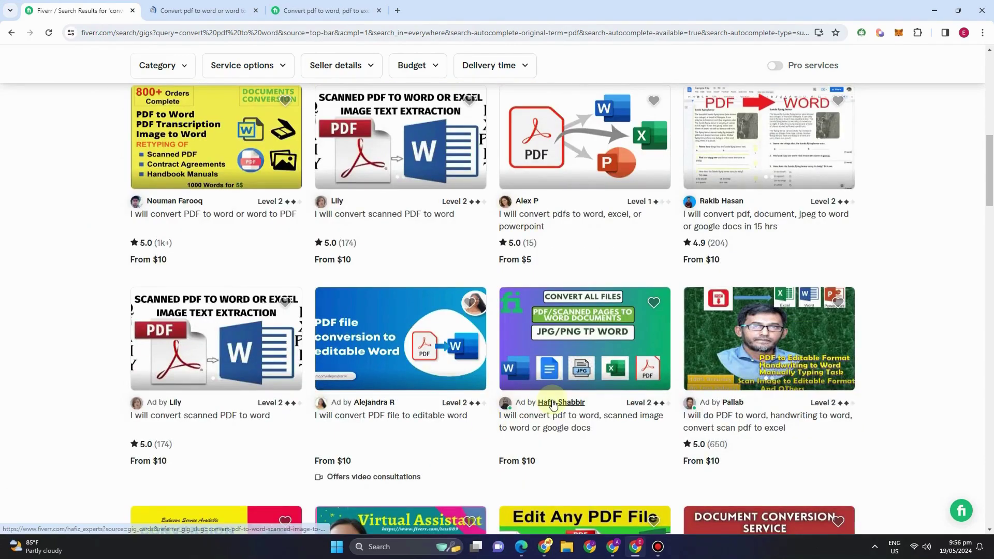
scroll(504, 415, down, 3)
scroll(505, 417, down, 6)
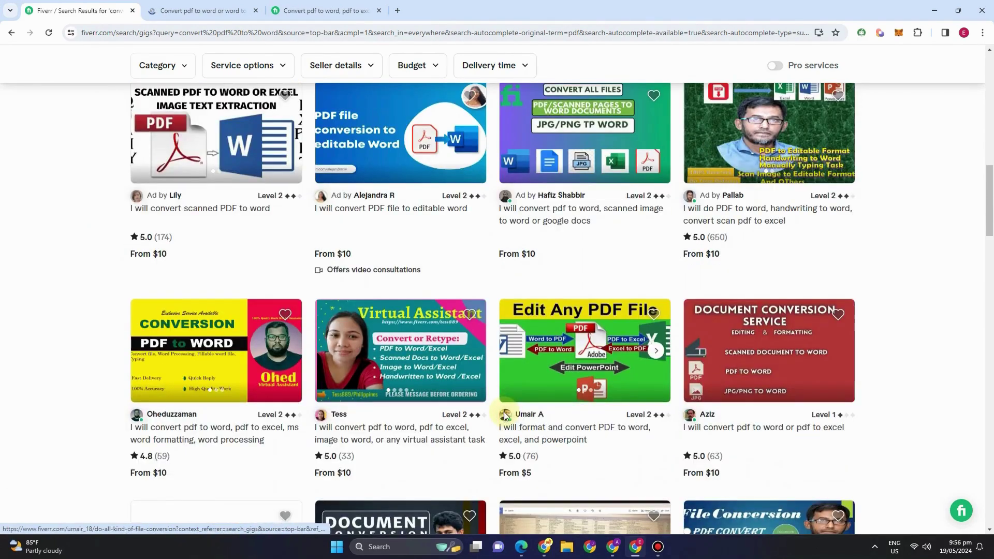
scroll(505, 415, down, 2)
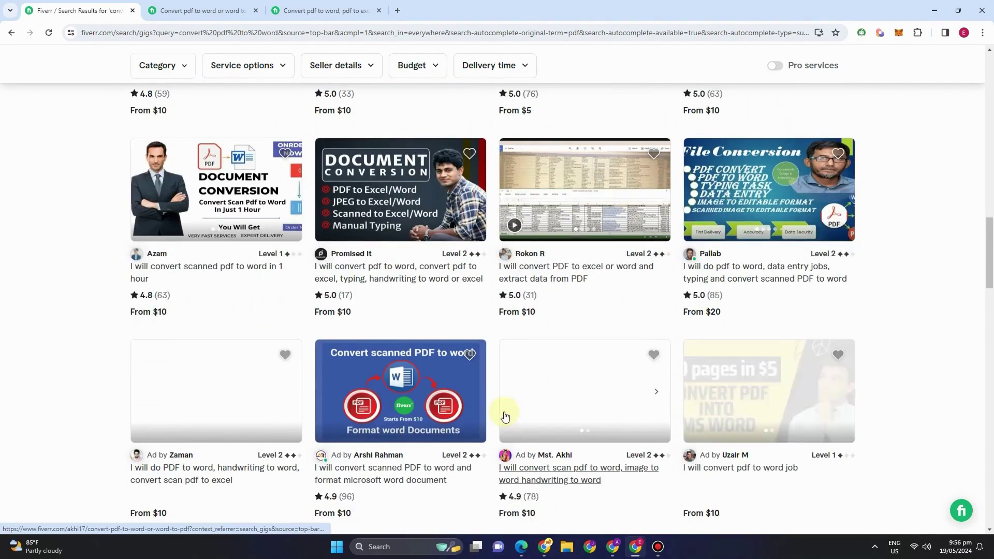
scroll(505, 415, up, 6)
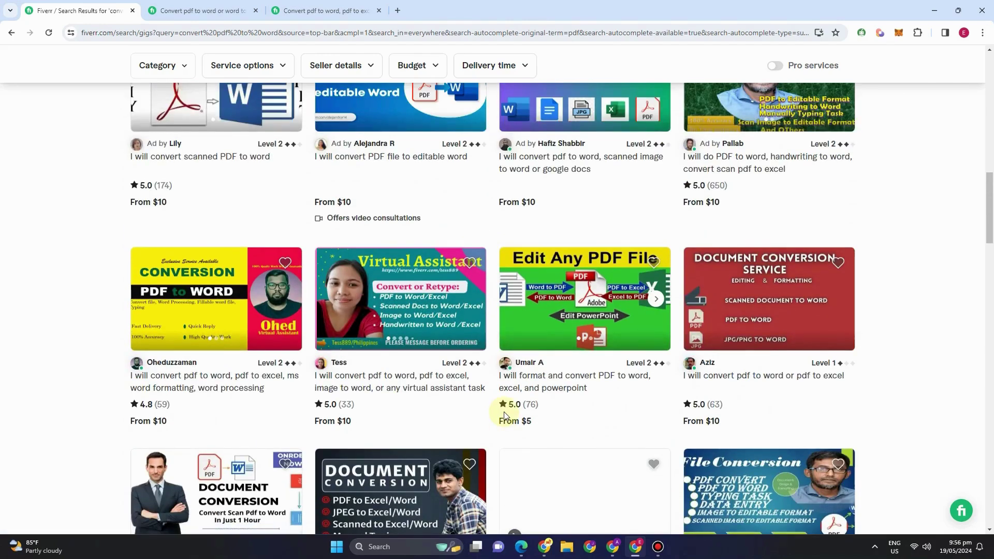
- In Edge's pdf-sample.pdf, select the word 'incompatibilities', then select all the text and deselect
key(alt+Tab)
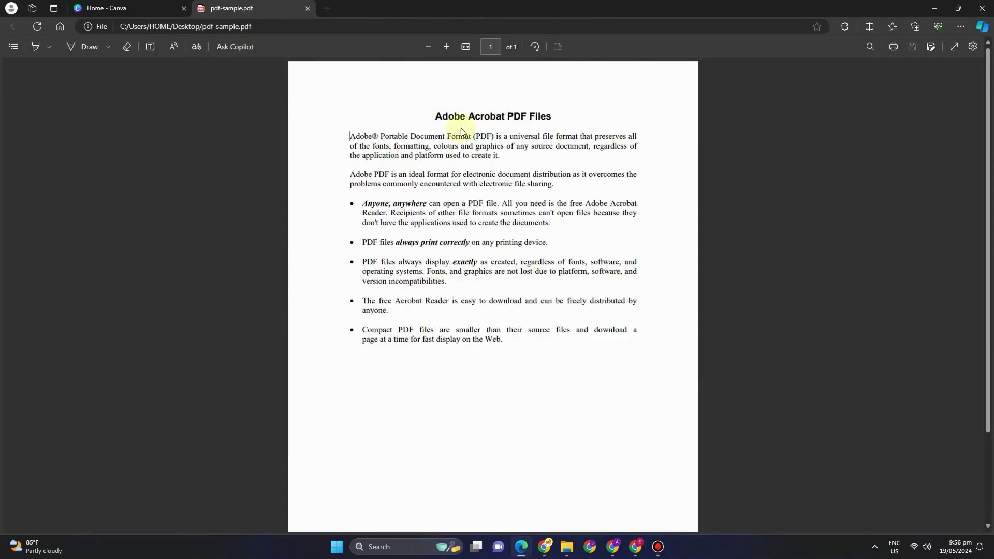
double_click(414, 281)
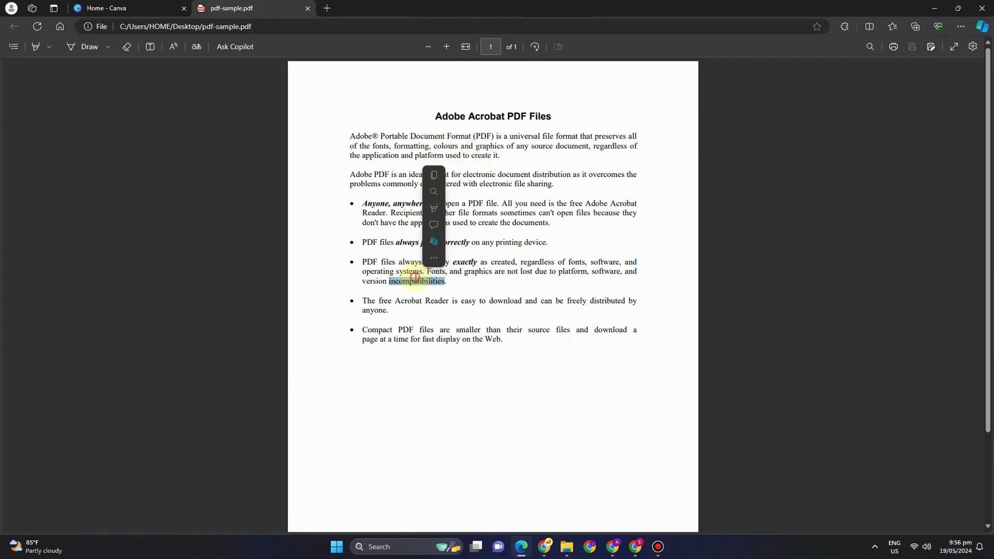
right_click(416, 280)
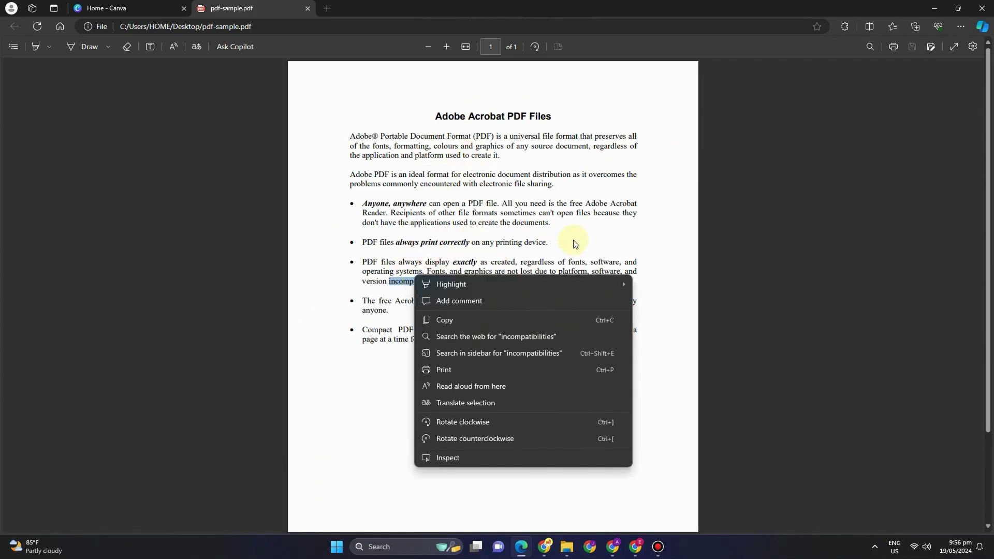
click(574, 244)
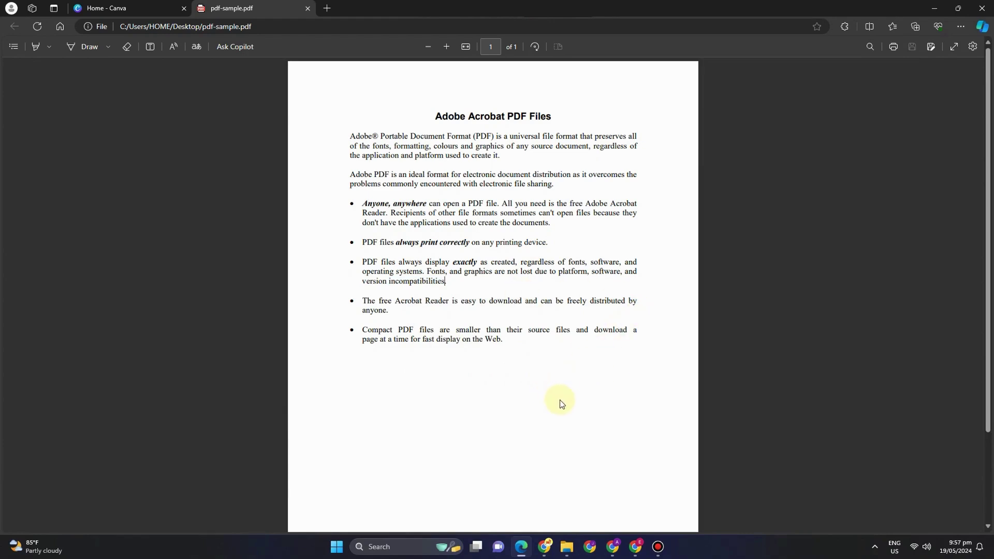
key(ctrl+a)
click(351, 104)
scroll(537, 362, down, 2)
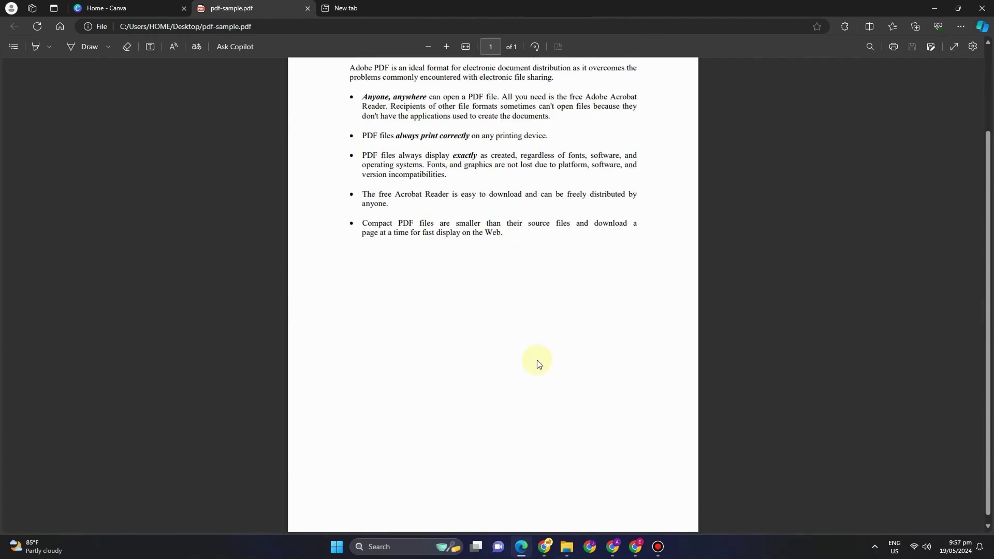
scroll(519, 277, up, 2)
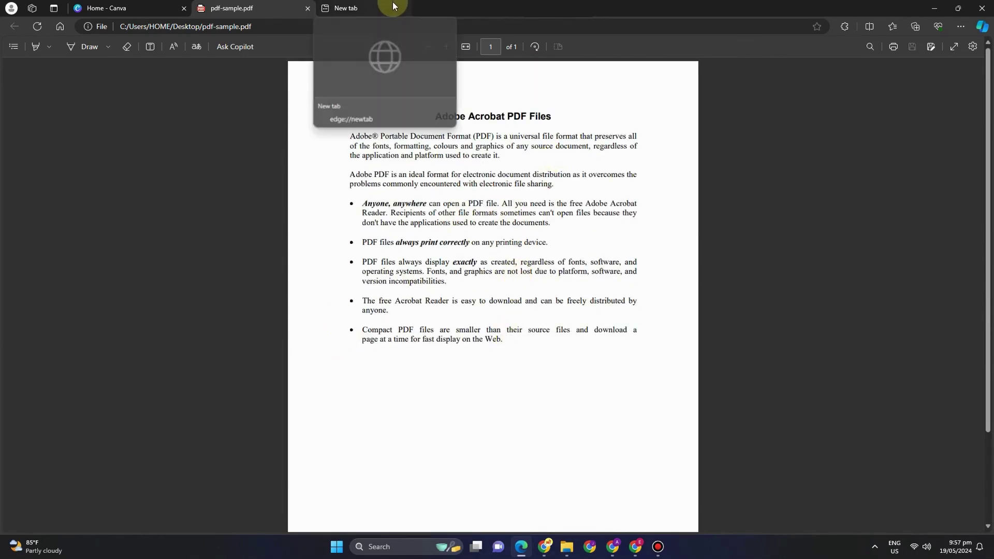
- Search Bing in the new tab for 'convert pdf to word'
click(345, 8)
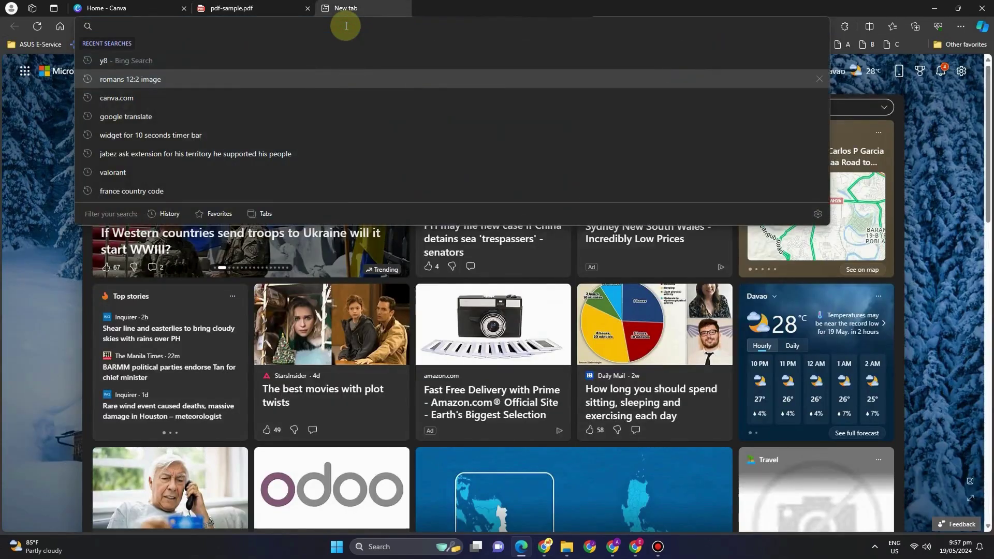
text(convert)
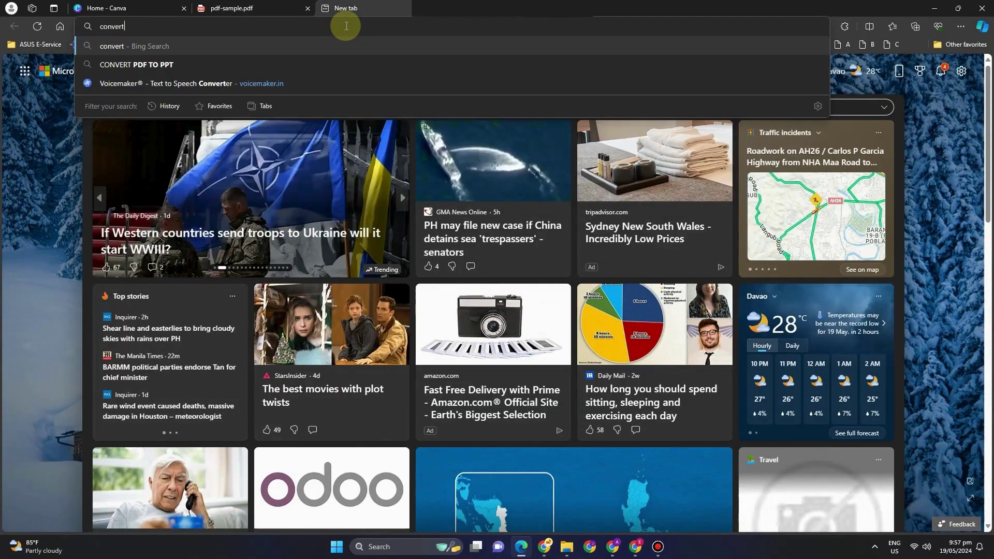
text( pdf to)
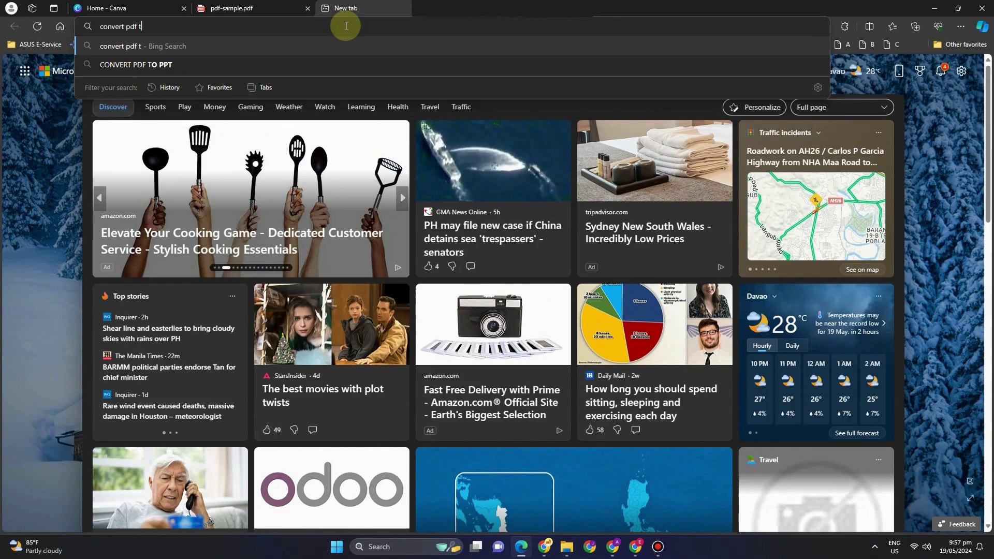
text( word)
key(Return)
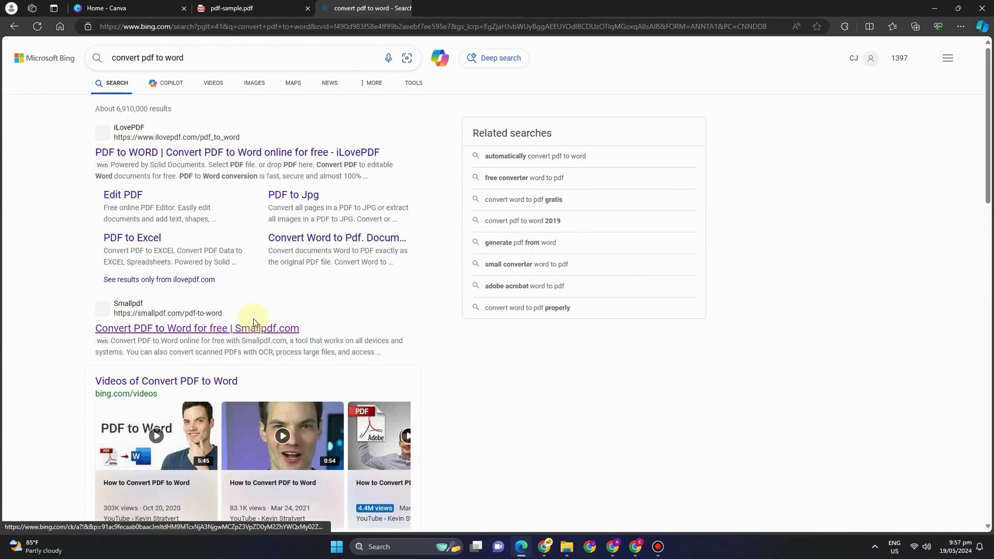
- Convert pdf-sample.pdf with Smallpdf's PDF to Word tool and open pdf-sample.docx in Word
click(233, 330)
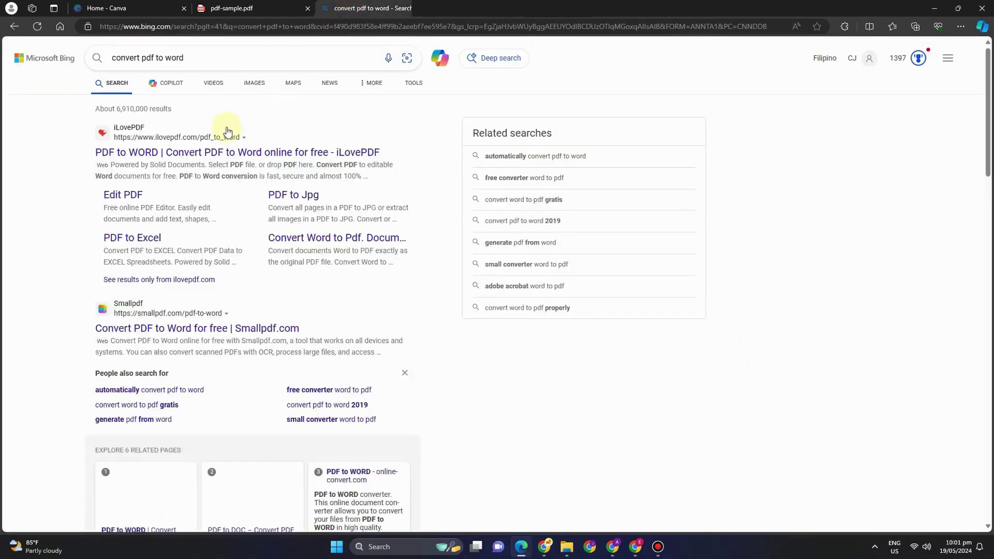
scroll(228, 131, down, 15)
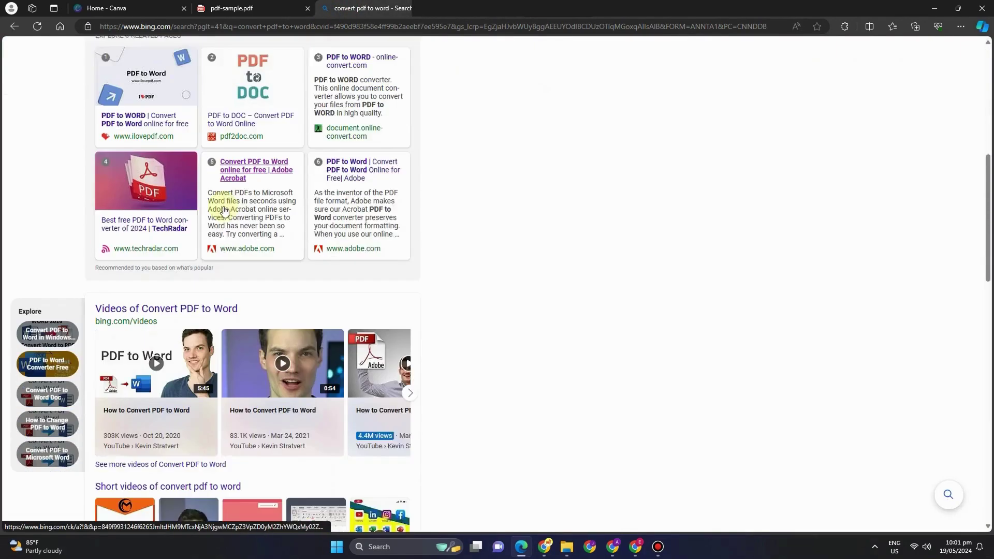
scroll(228, 223, down, 7)
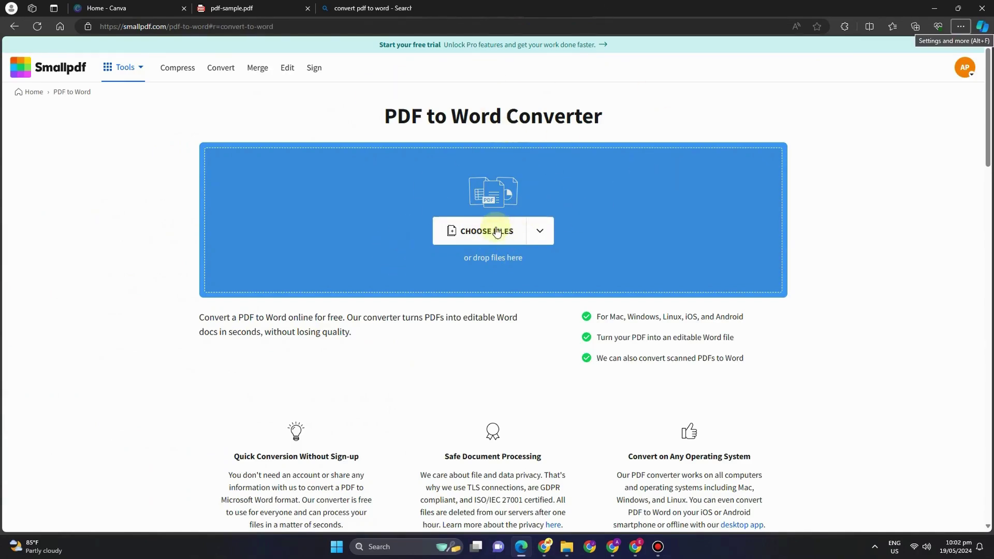
click(479, 231)
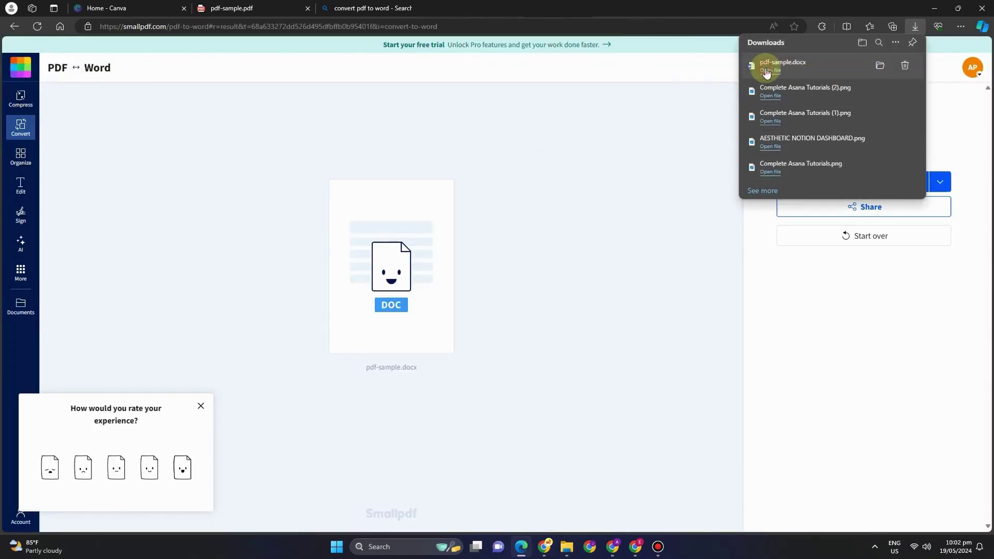
click(768, 71)
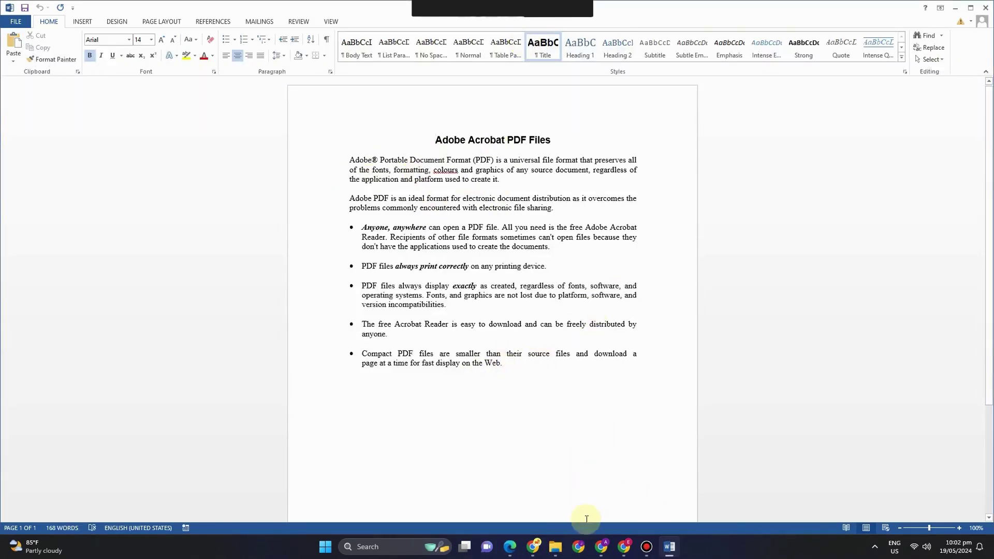
click(511, 548)
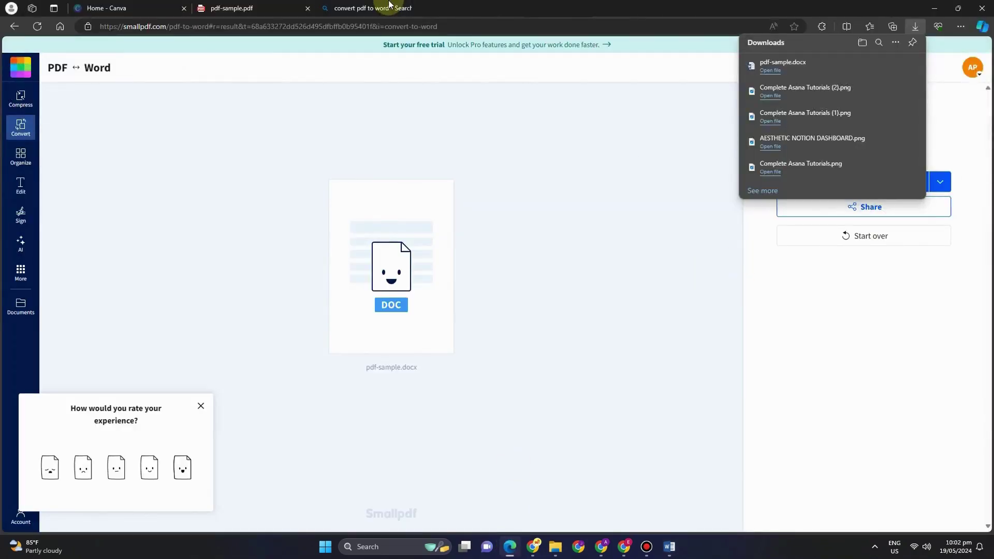
- Place the PDF in Edge on the left and a full-height Word window on the right
click(244, 7)
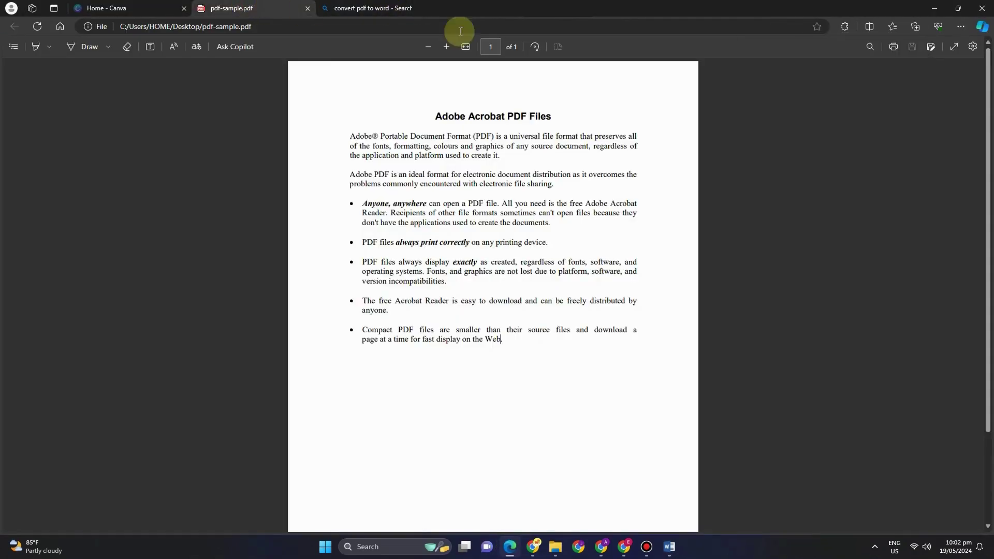
click(957, 8)
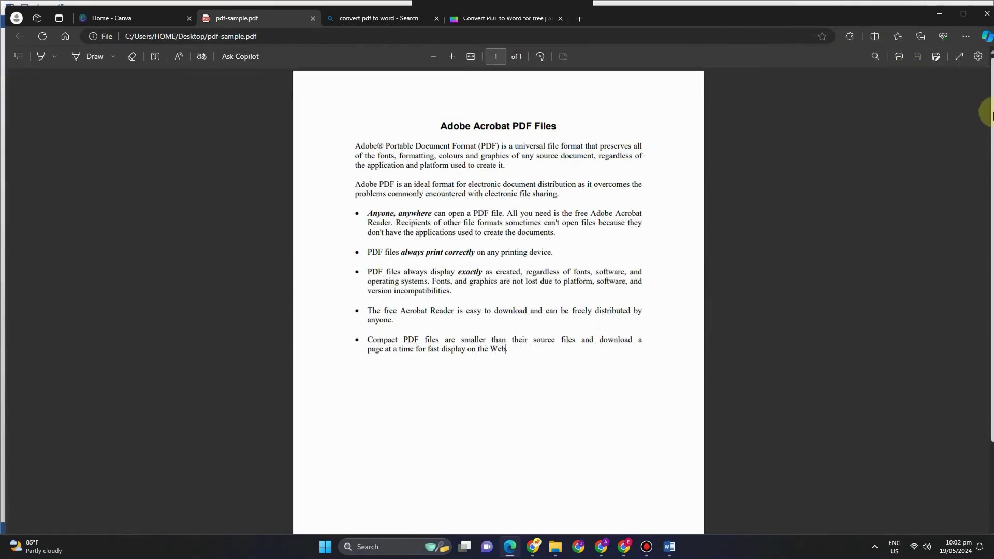
drag(844, 17, 642, 21)
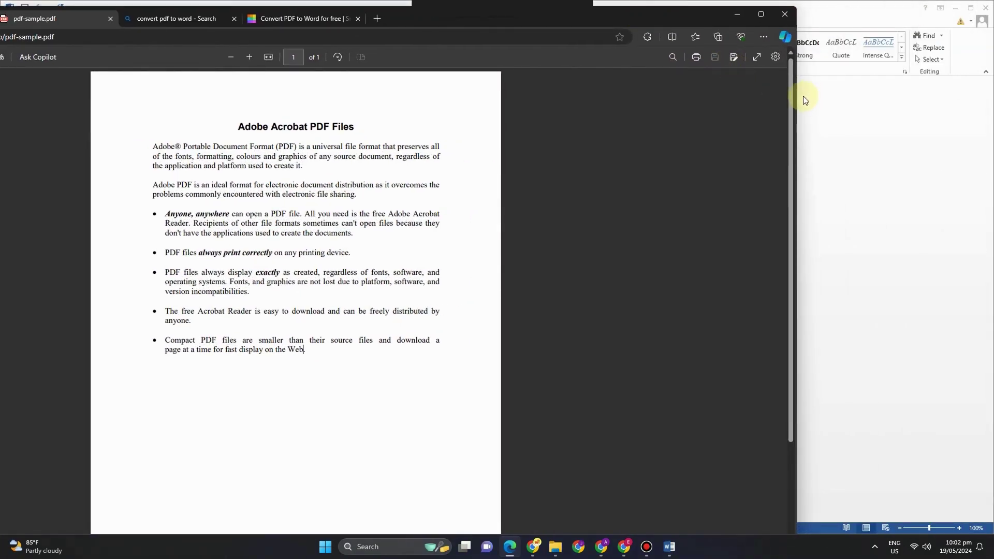
drag(798, 93, 454, 100)
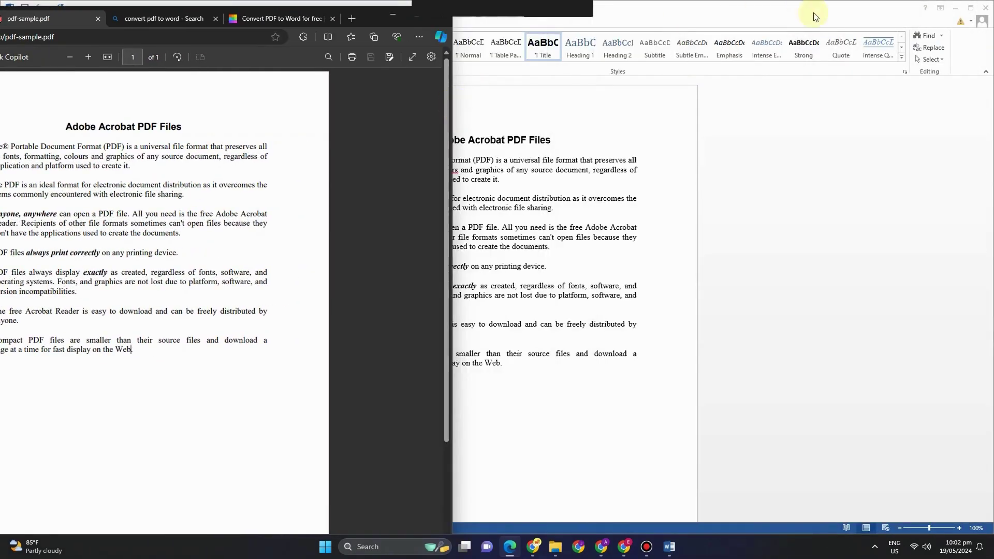
click(720, 21)
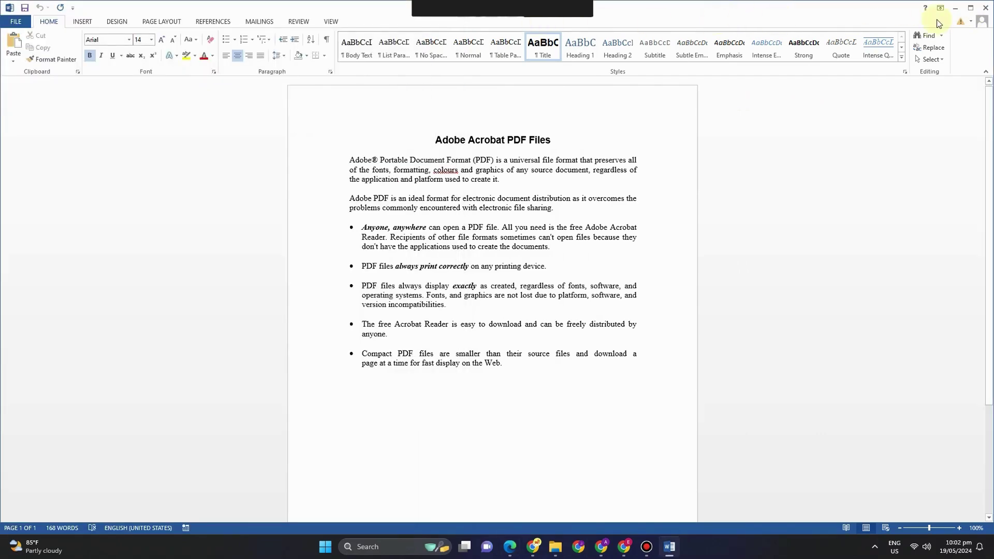
click(970, 8)
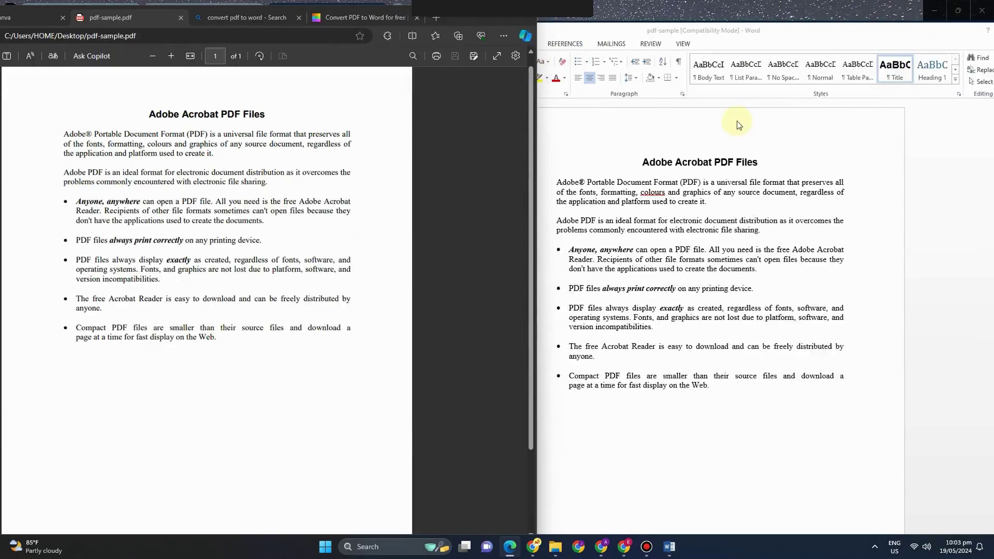
double_click(681, 20)
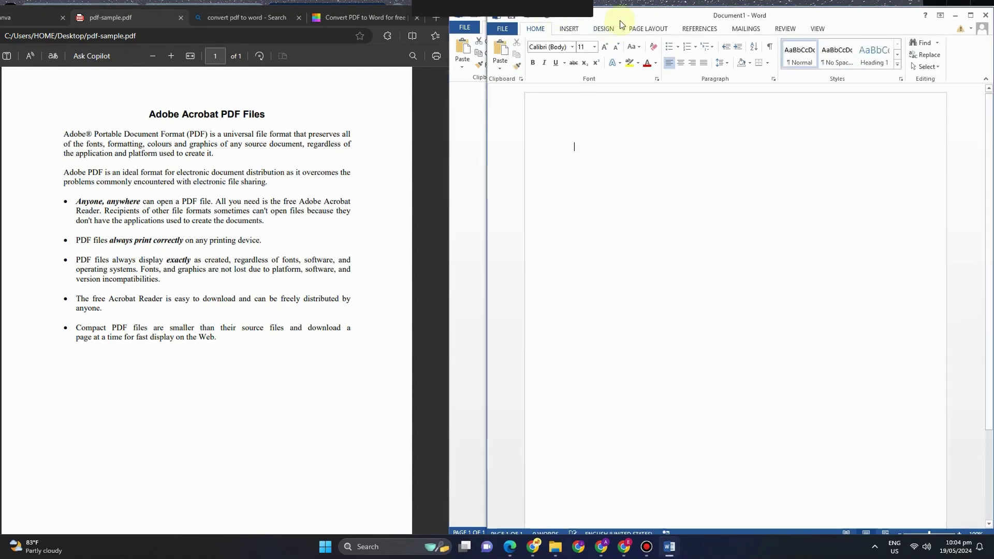
- Type the centred heading 'Adobe Acrobat PDF Files' in the new document
drag(620, 21, 595, 20)
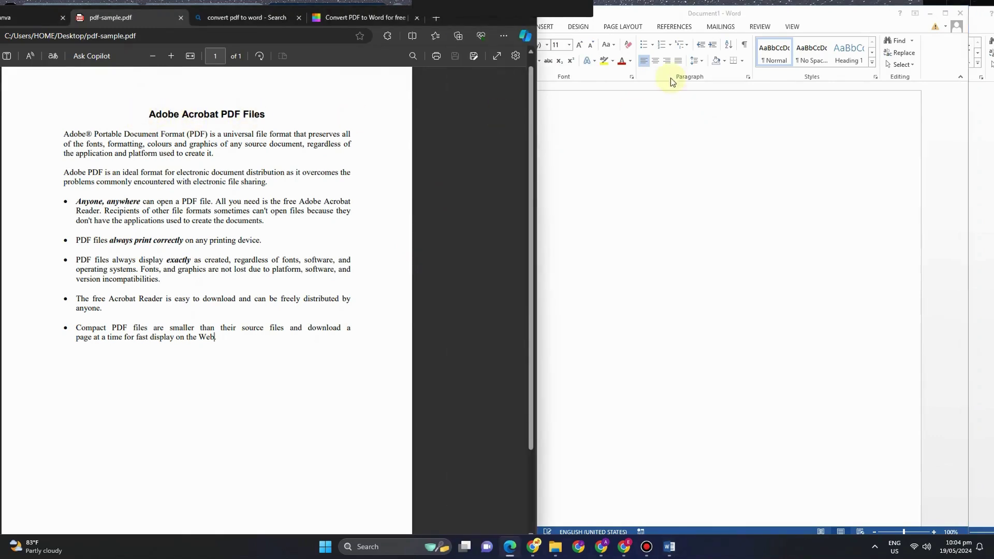
click(658, 64)
click(655, 61)
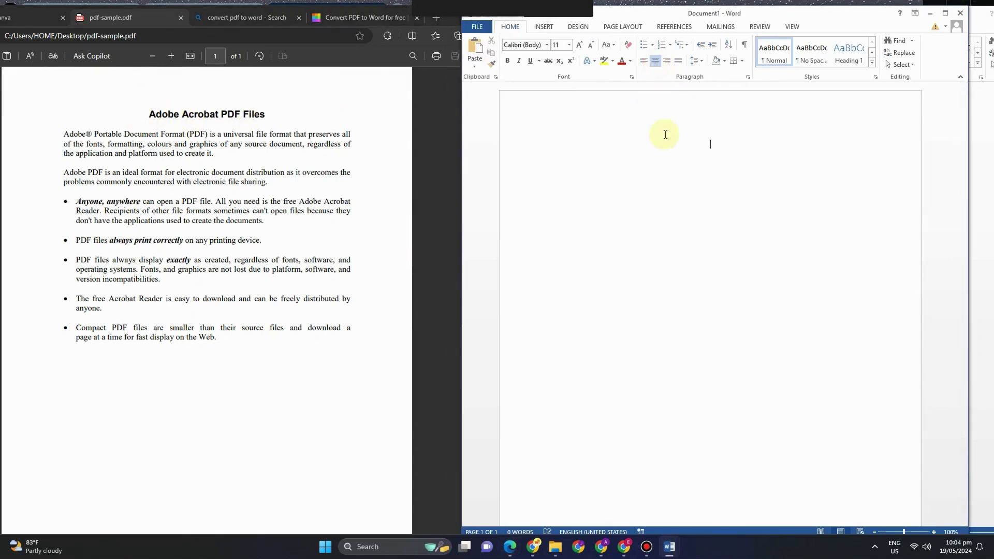
text(Adobe Acrobat PDF Files)
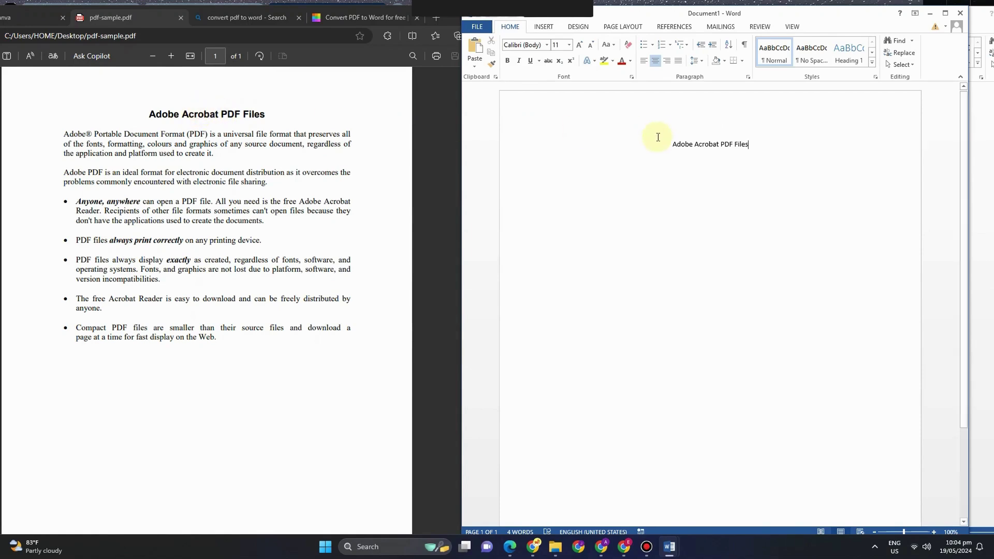
- Make the heading bold Arial size 14, then left-align a new line below it
drag(673, 145, 772, 141)
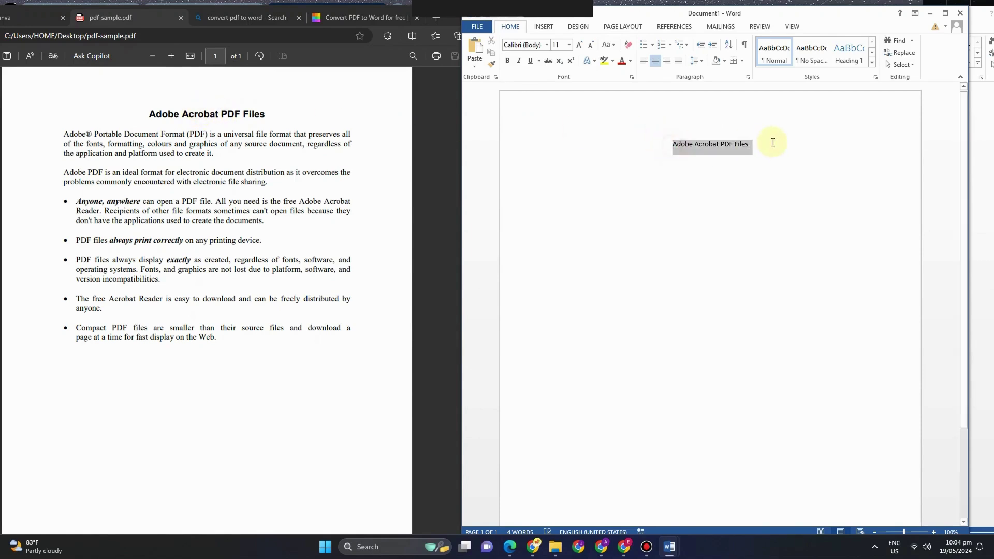
click(580, 46)
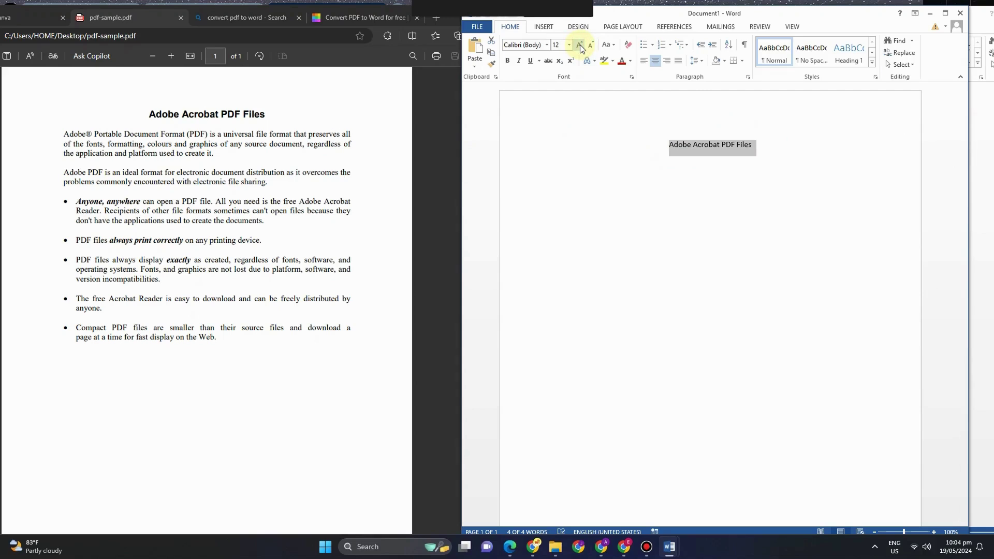
click(580, 46)
click(581, 46)
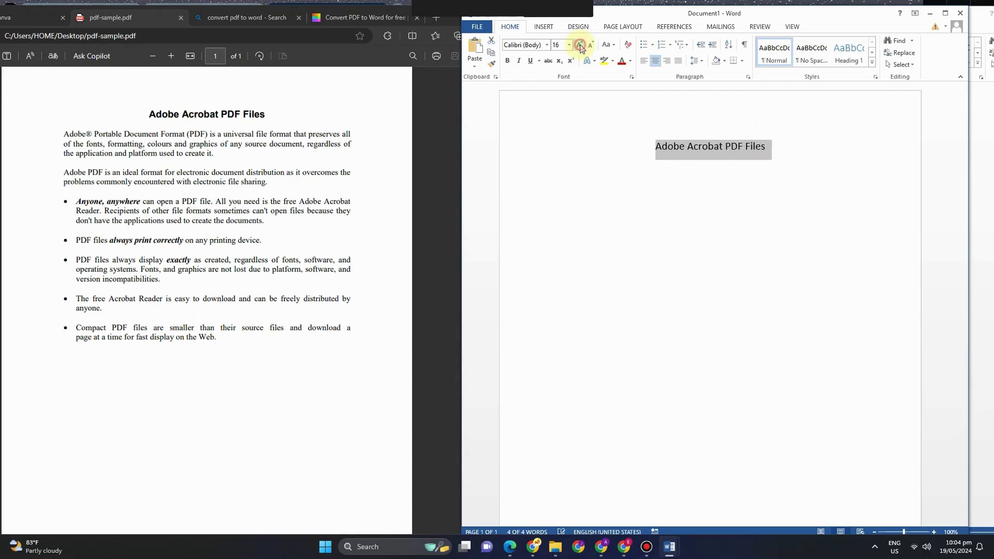
click(591, 45)
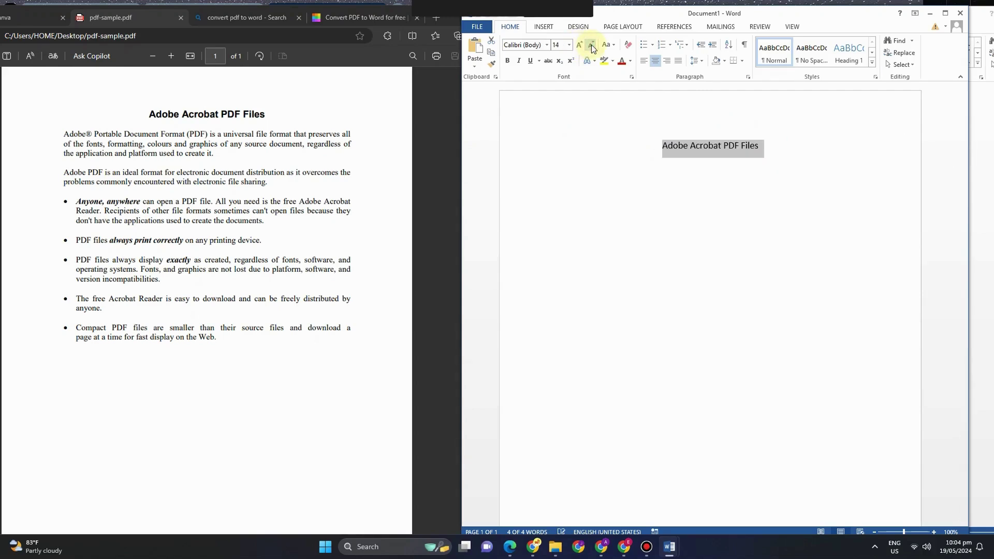
key(ctrl+b)
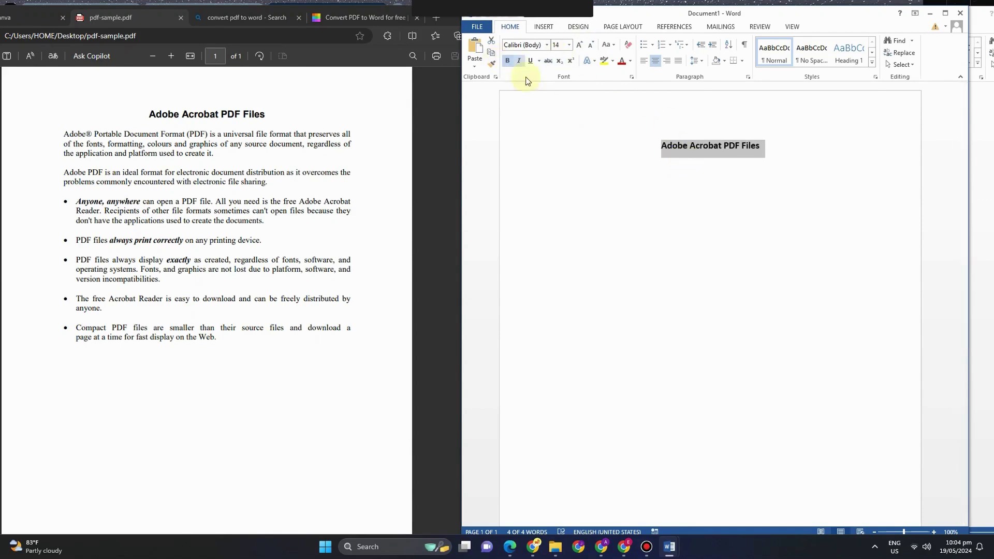
click(557, 45)
text(11)
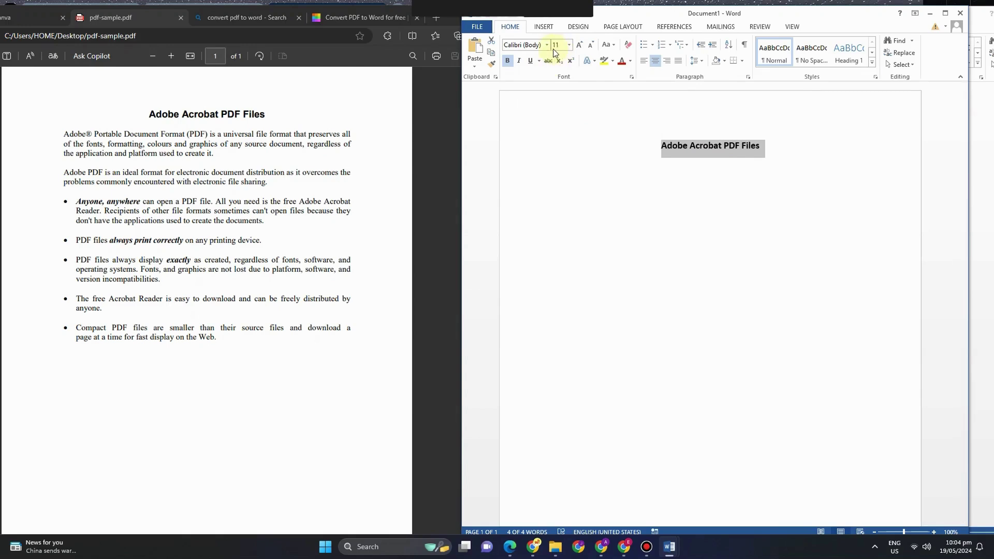
click(547, 46)
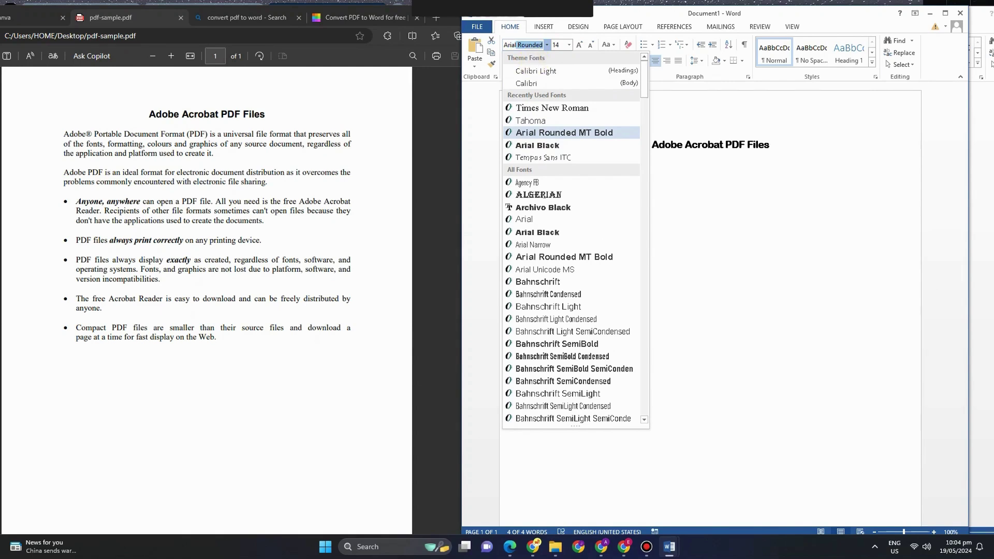
key(BackSpace)
key(Return)
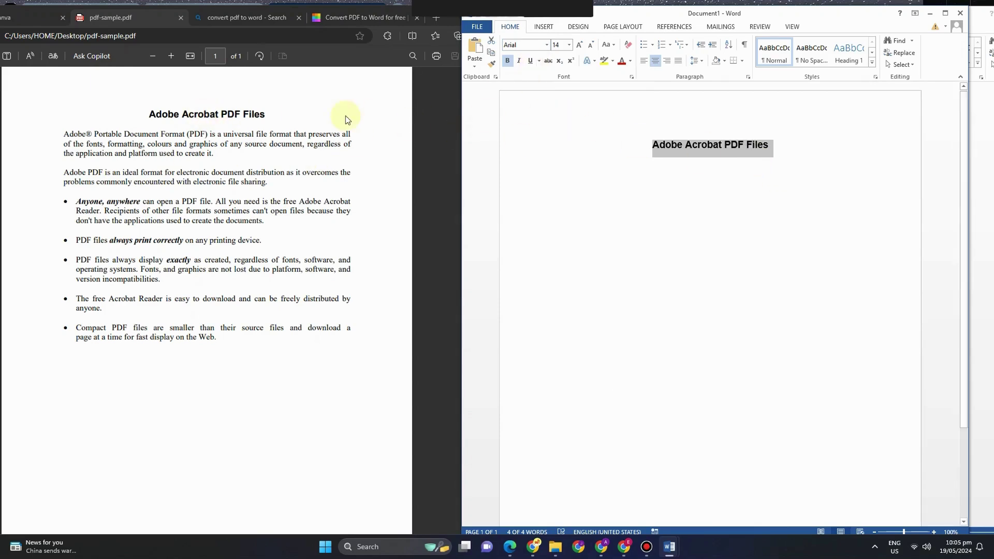
click(773, 171)
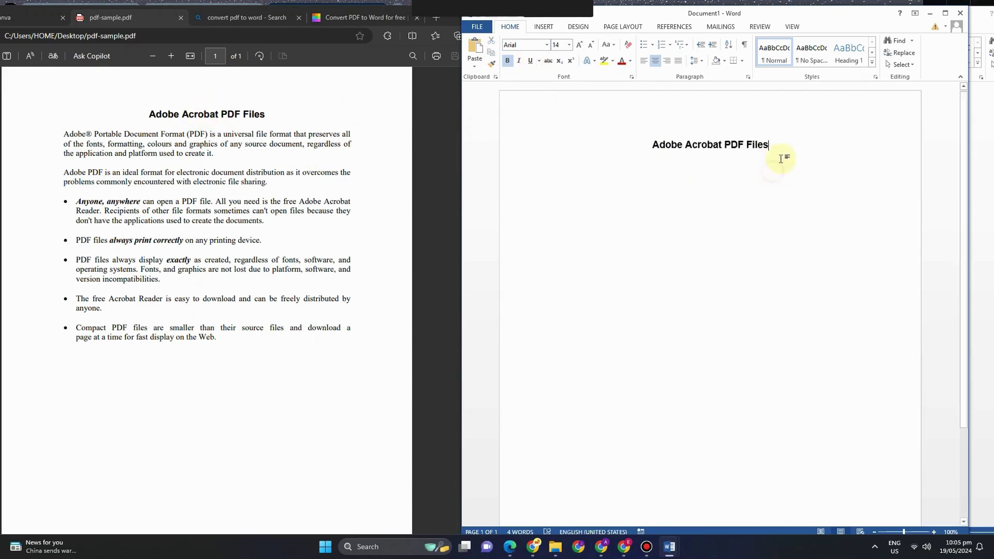
click(644, 62)
- Type 'Adobe Portable Document' in Times New Roman under the heading, then add blank lines
text(Adobe)
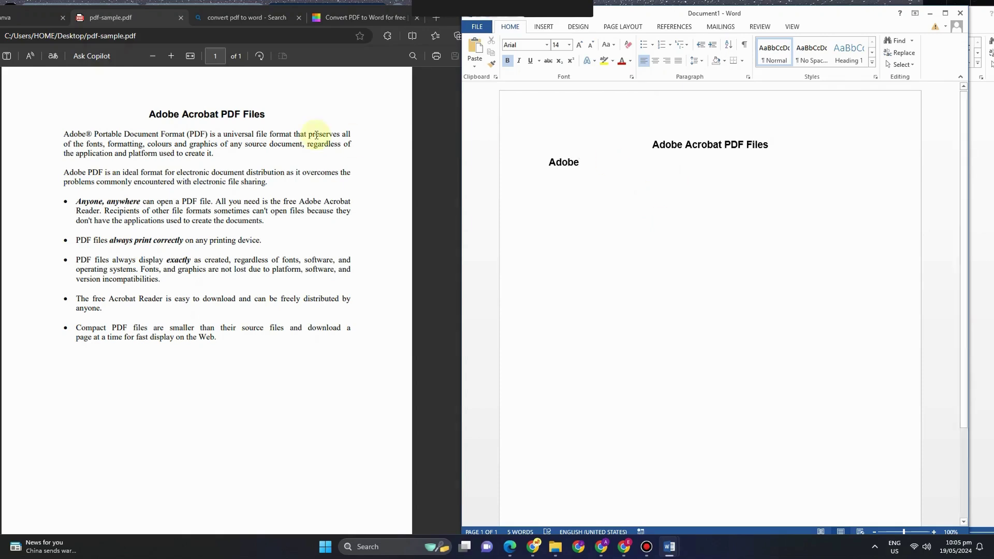
drag(595, 164, 529, 163)
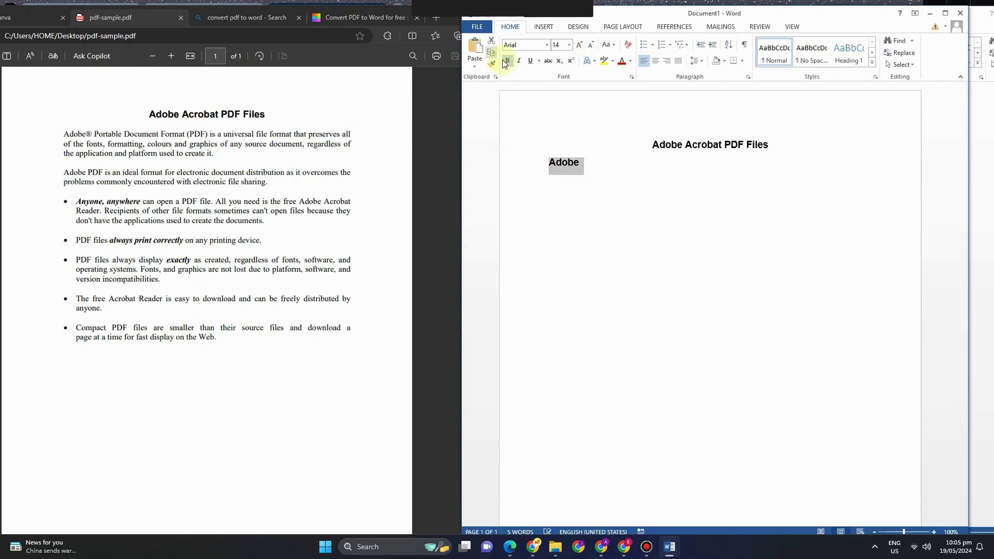
click(547, 45)
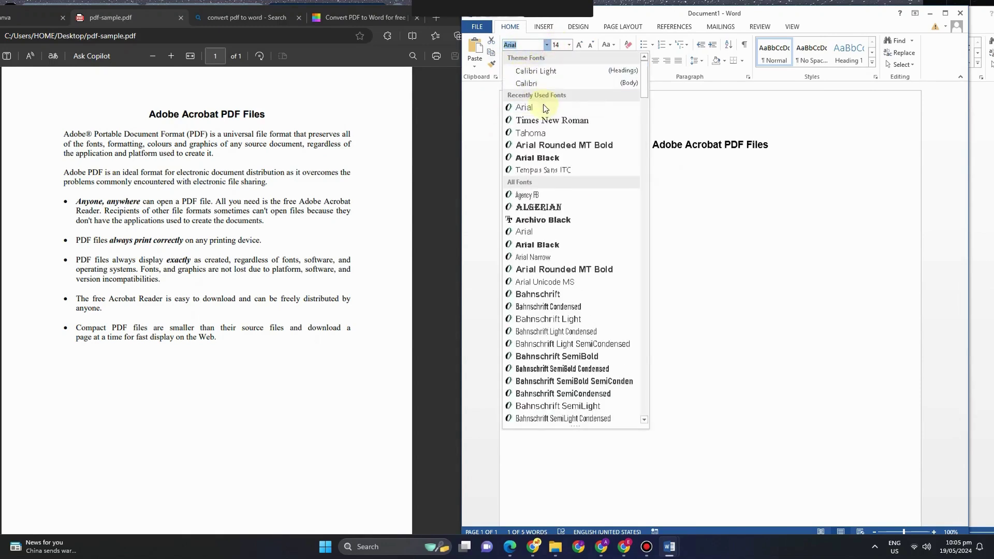
click(544, 115)
click(568, 162)
click(151, 115)
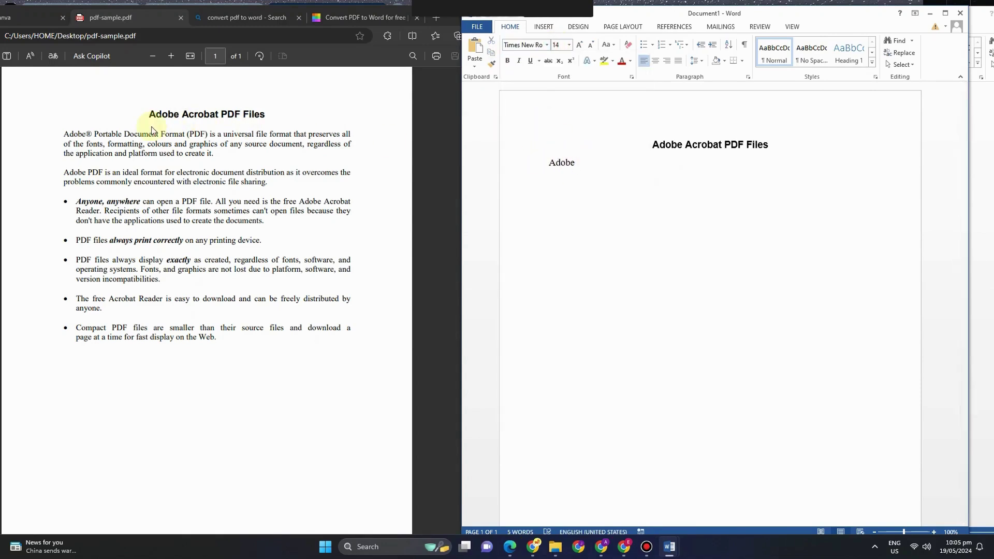
click(595, 161)
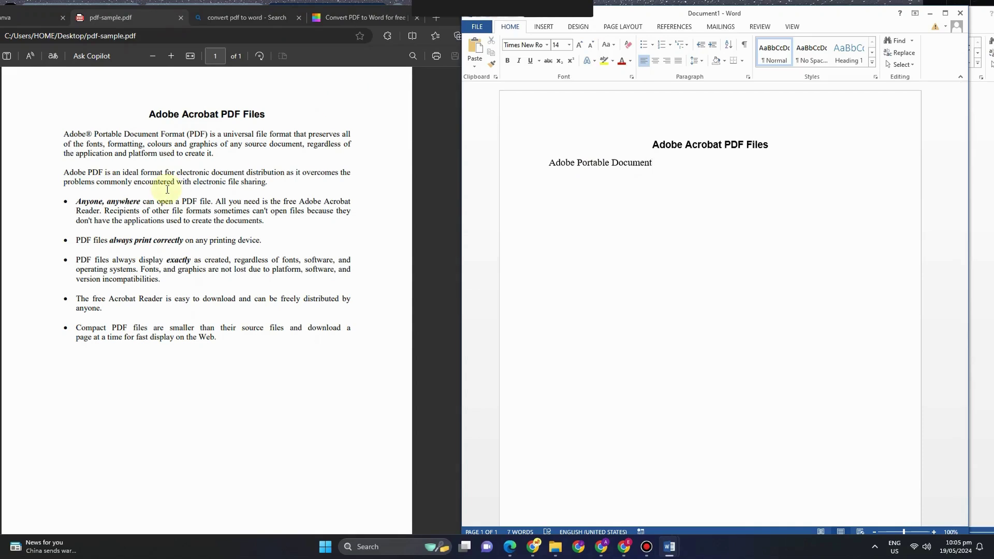
key(Return)
key(Return)
- Insert the General Punctuation Bullet symbol on the empty line below 'Adobe Portable Document'
click(545, 29)
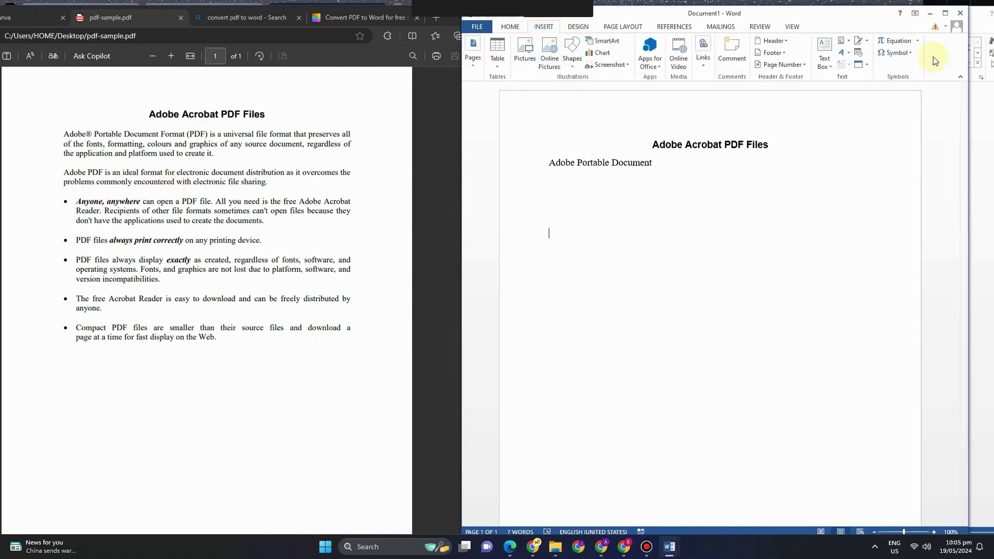
click(914, 53)
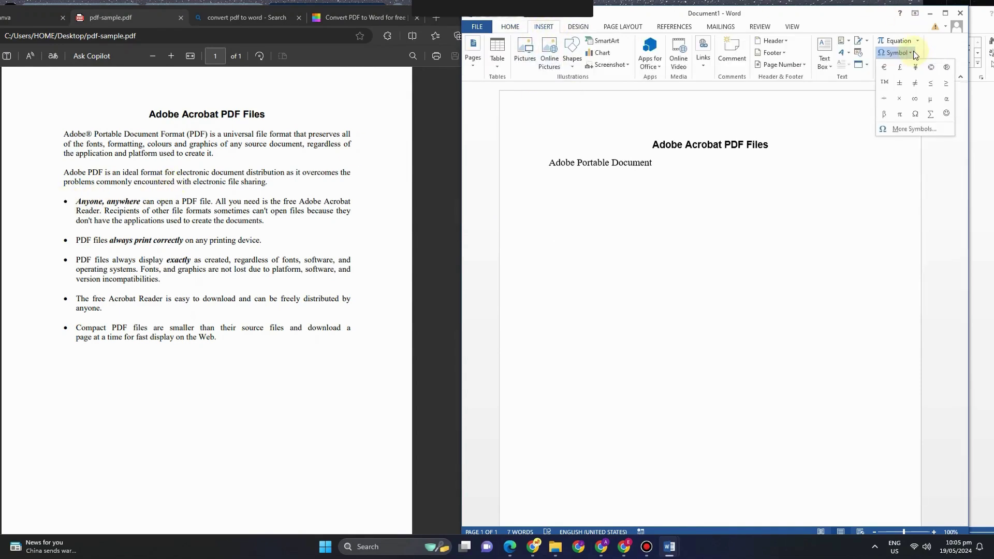
click(914, 129)
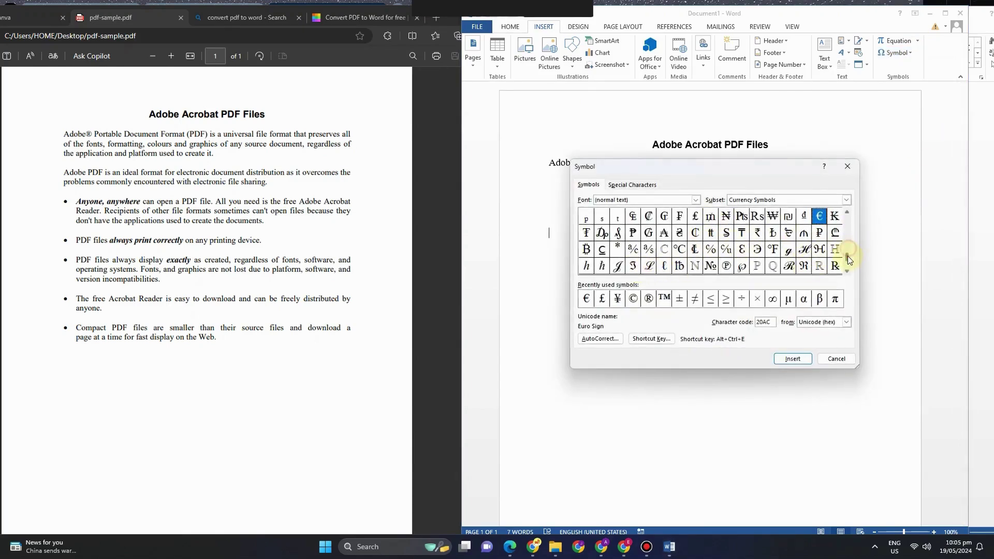
drag(847, 256, 847, 249)
click(633, 249)
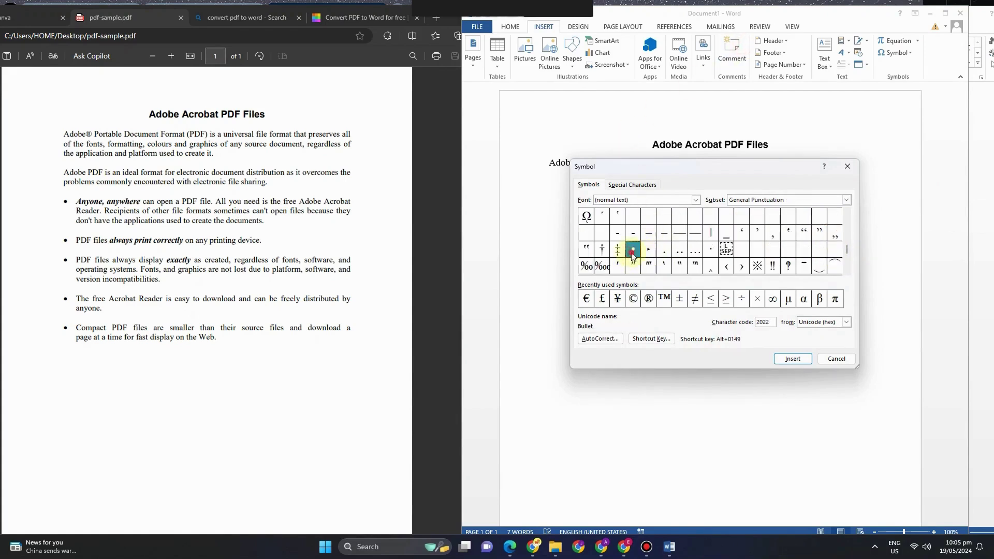
click(791, 358)
click(560, 237)
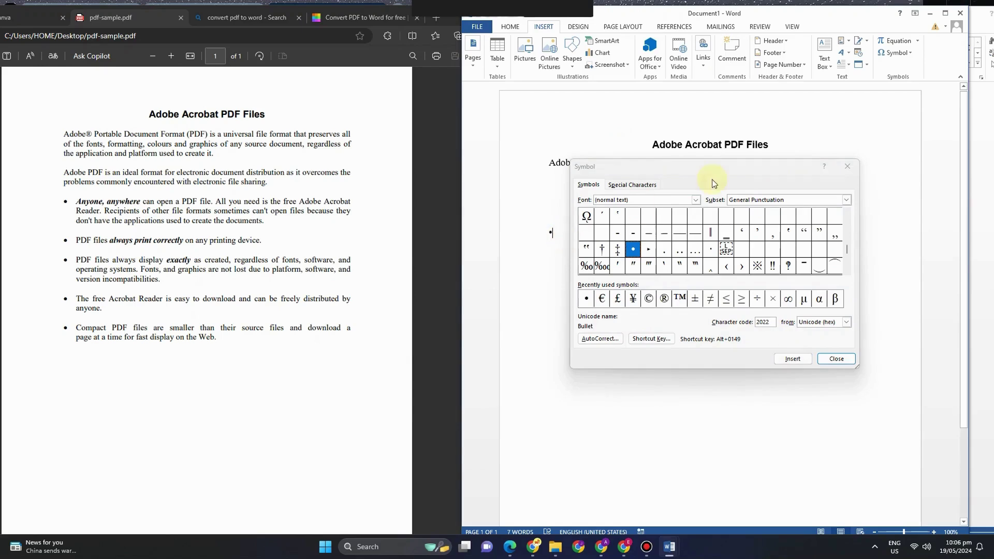
click(848, 166)
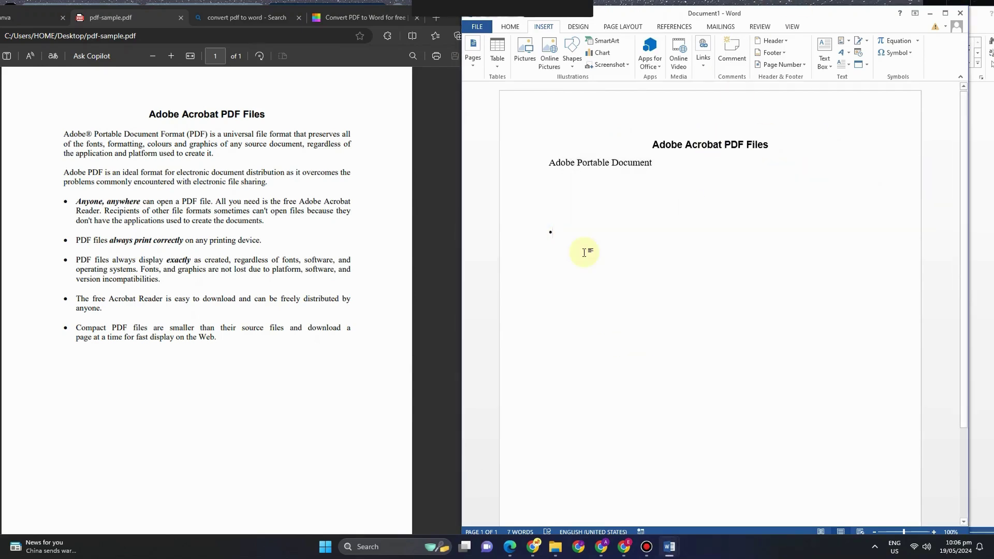
- Type 'Anyone, anywhere' on the first bullet, make it bold italic, then continue the sentence
text(Anyone, anywher)
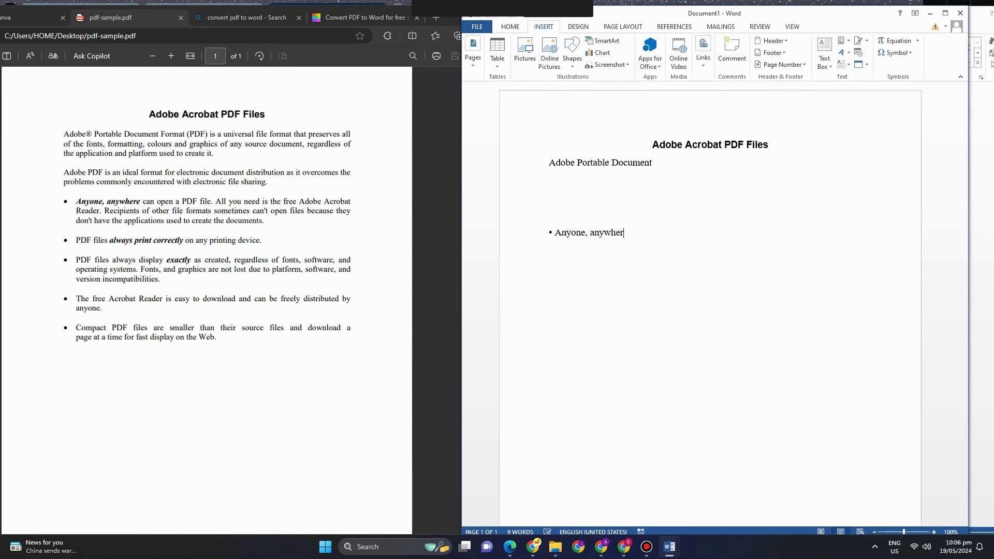
text(e)
drag(639, 238, 541, 231)
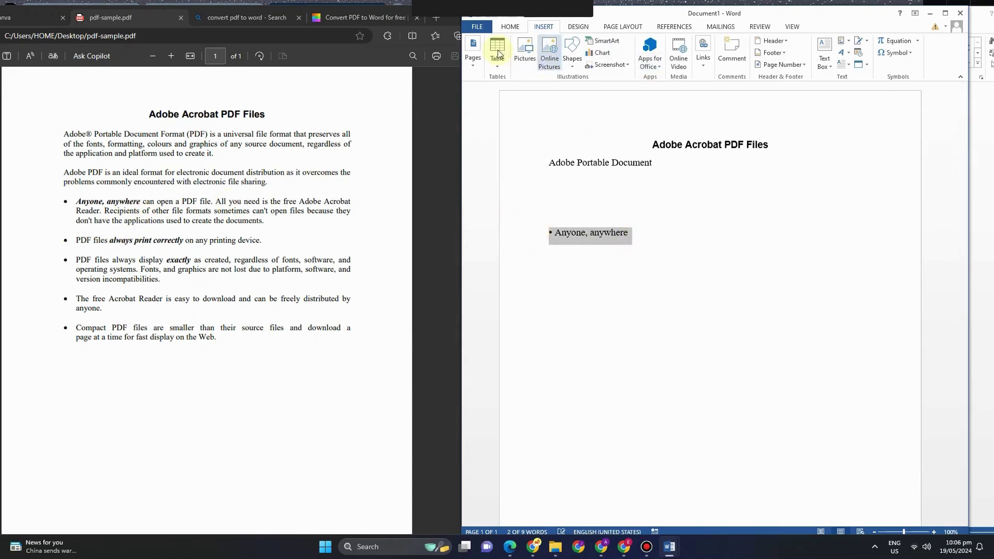
click(510, 27)
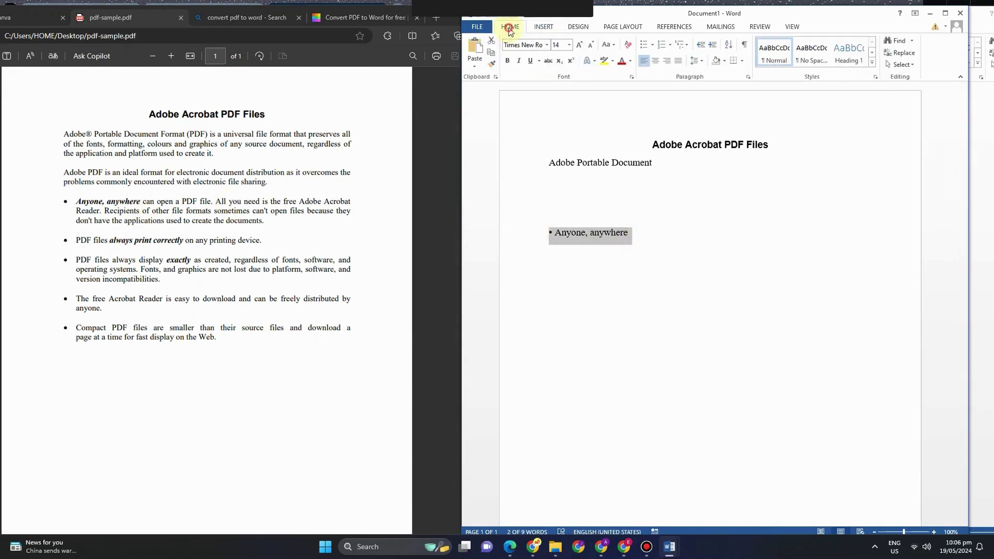
click(519, 61)
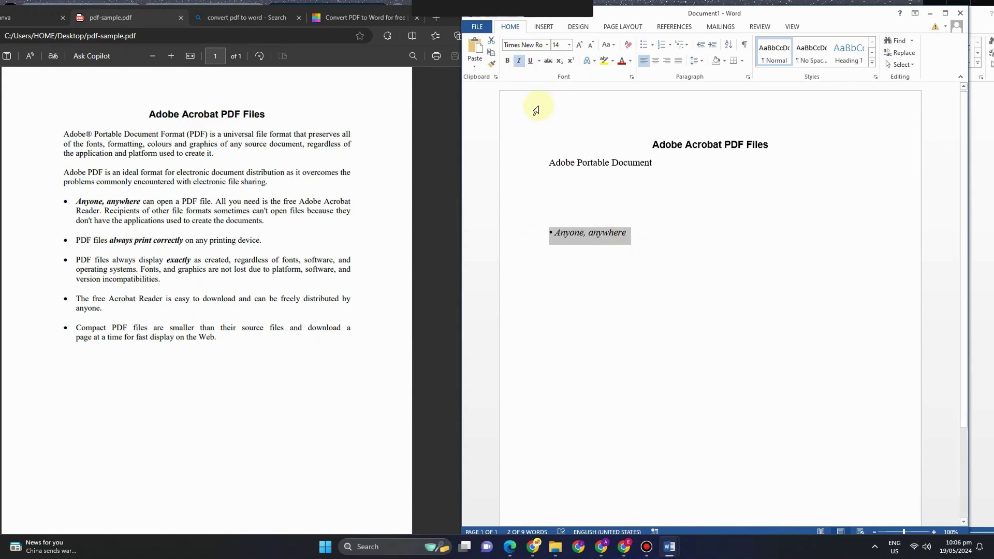
click(508, 61)
click(648, 237)
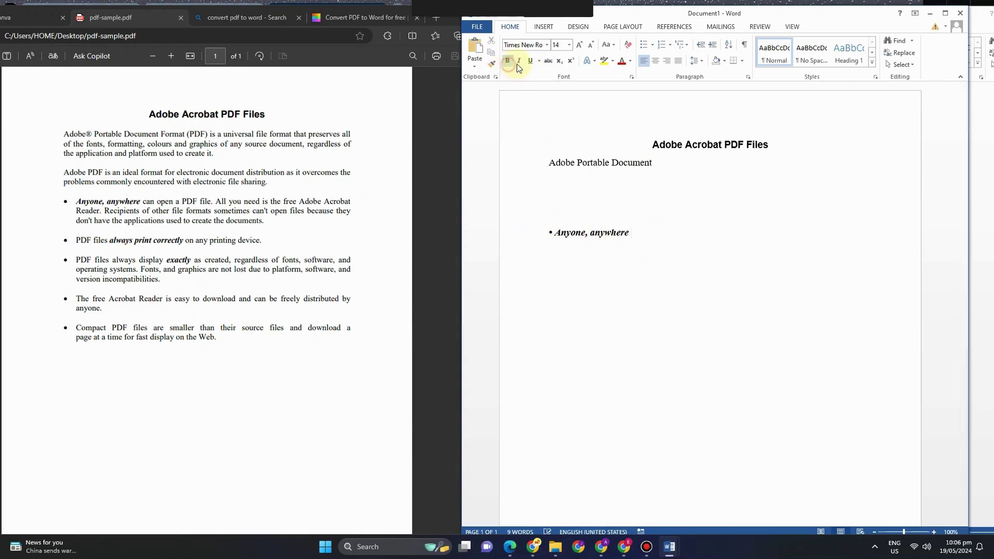
text(ca)
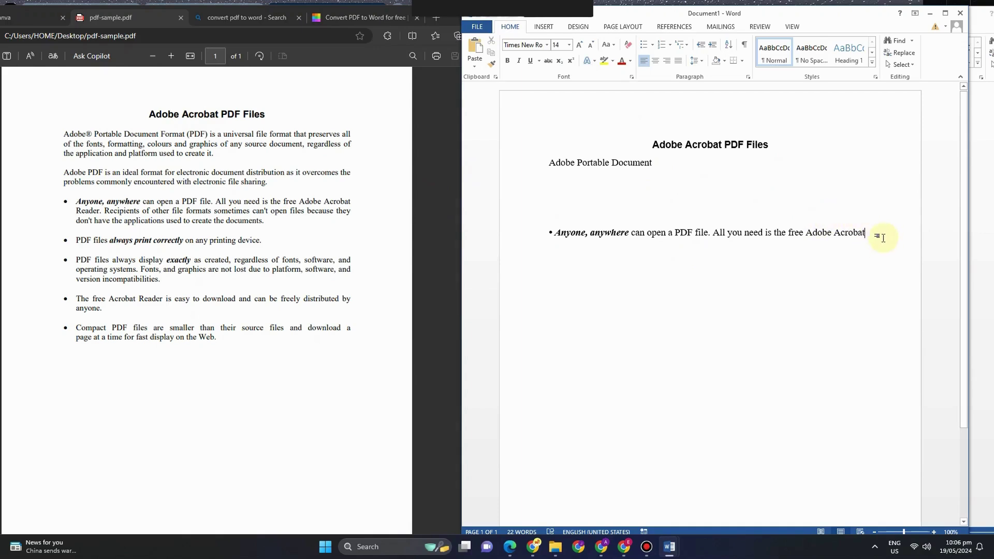
- Size the whole first bullet line to 12 pt, then grow it to 14 pt
drag(880, 234, 554, 232)
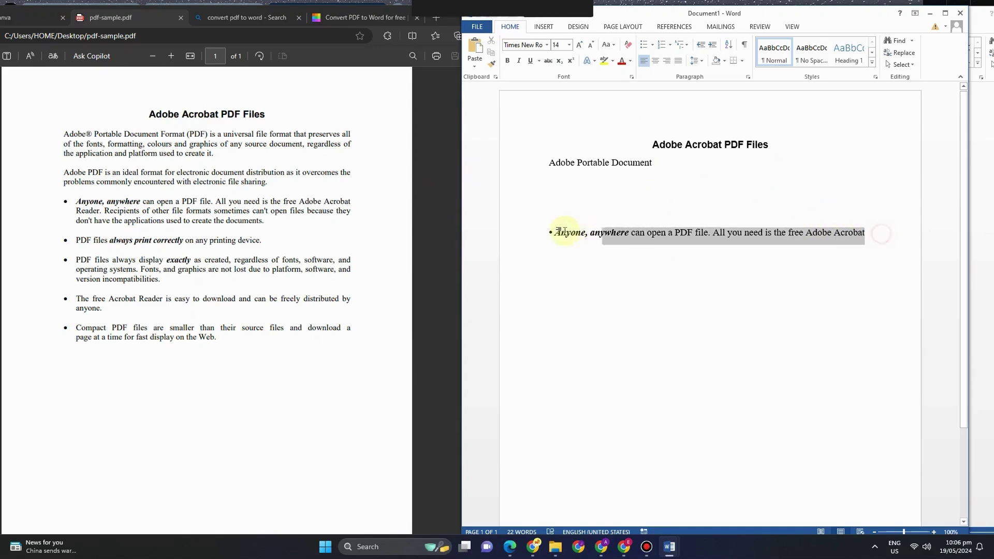
click(570, 45)
click(557, 96)
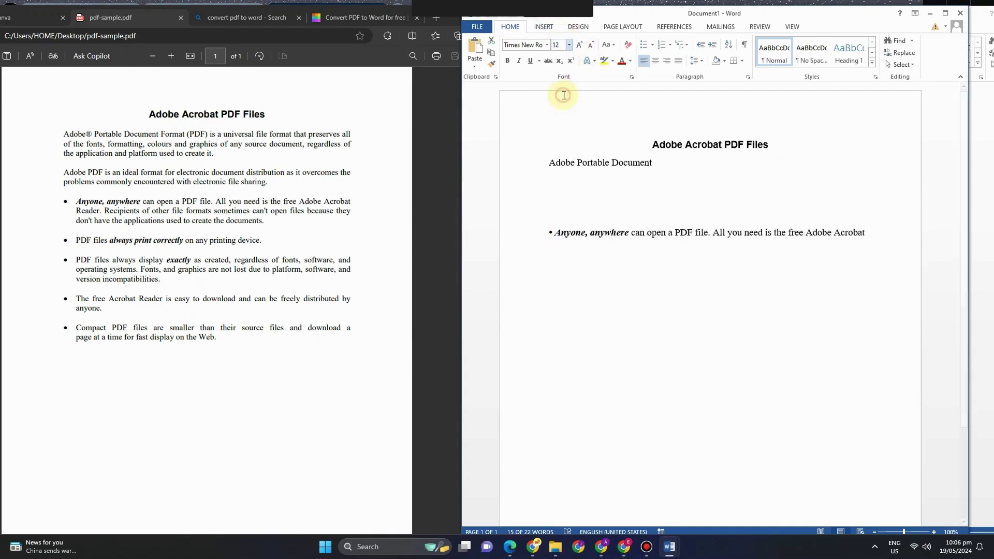
click(579, 44)
click(589, 233)
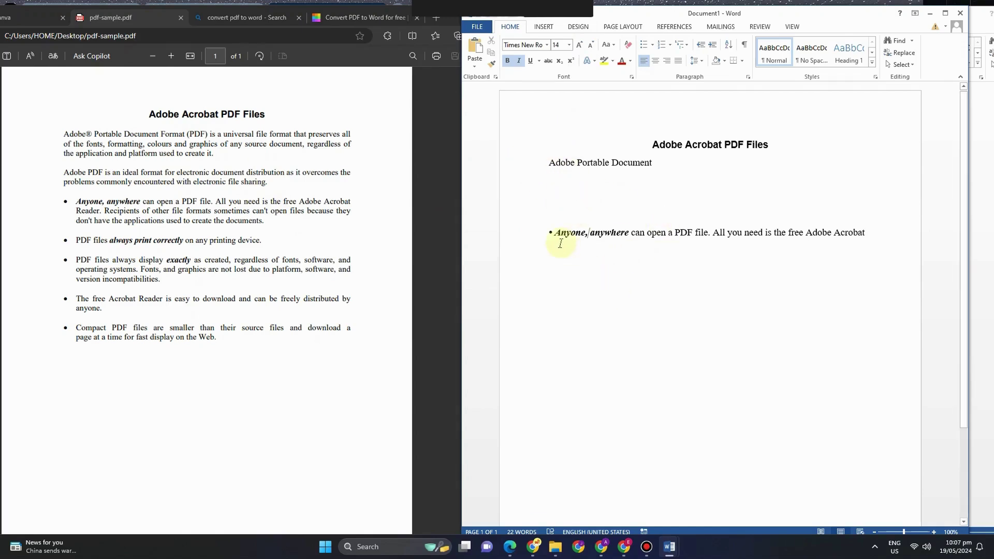
- Add two pasted bullet lines below the first bullet ending in Acrobat
click(877, 220)
key(Return)
text(•)
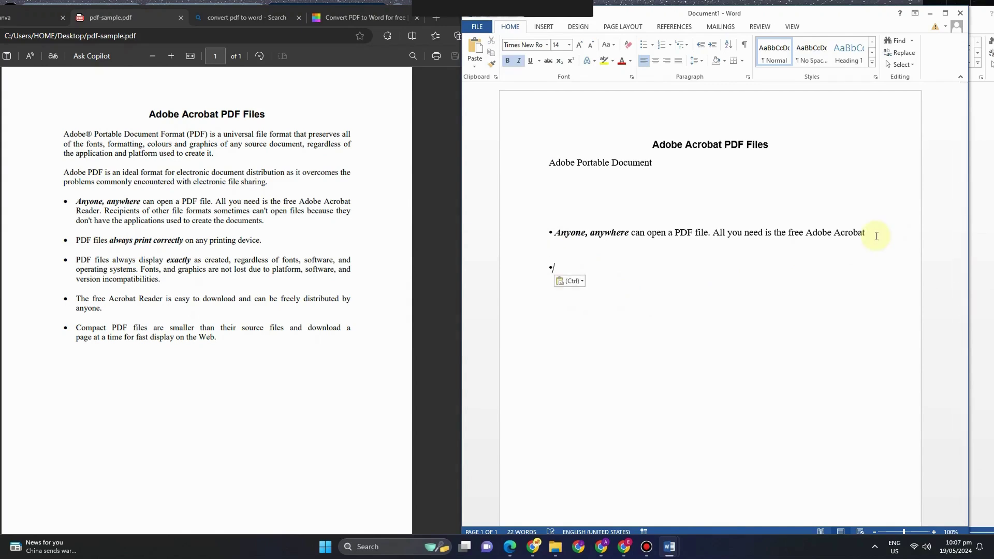
key(ctrl+v)
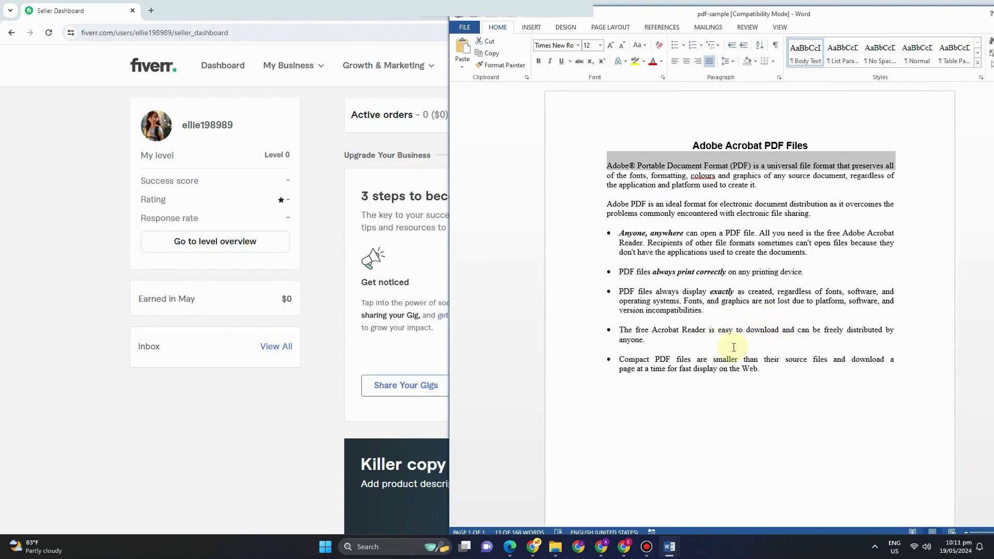
- Switch briefly to the pdf-sample Word document, then bring the Fiverr seller dashboard back to front
click(331, 122)
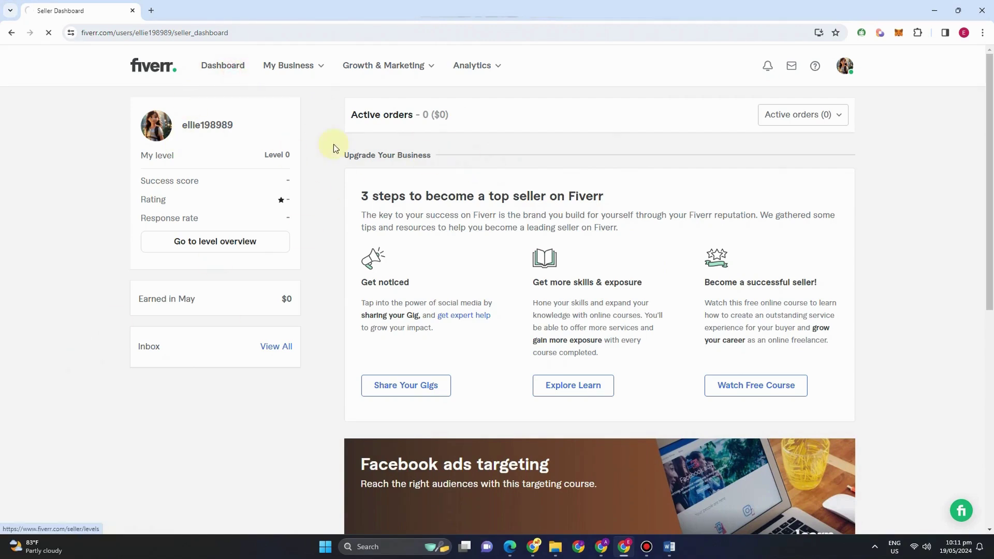
key(alt+Tab)
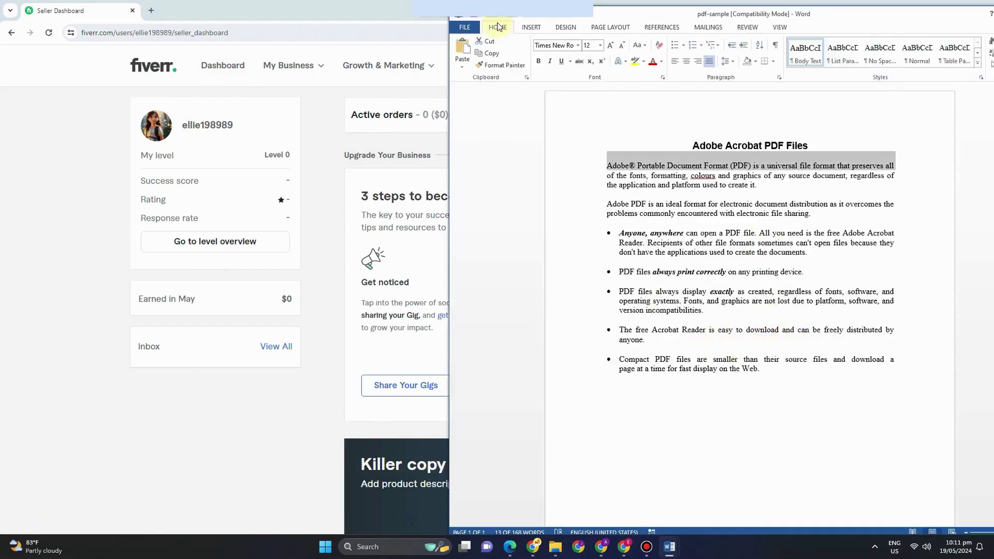
click(334, 121)
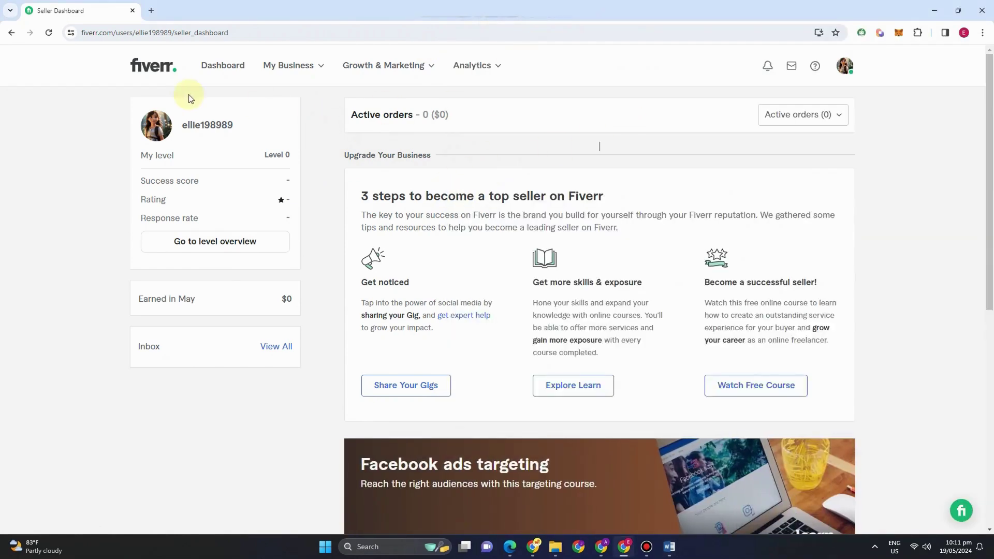
- Reload the Fiverr seller dashboard to begin the new gig
click(234, 76)
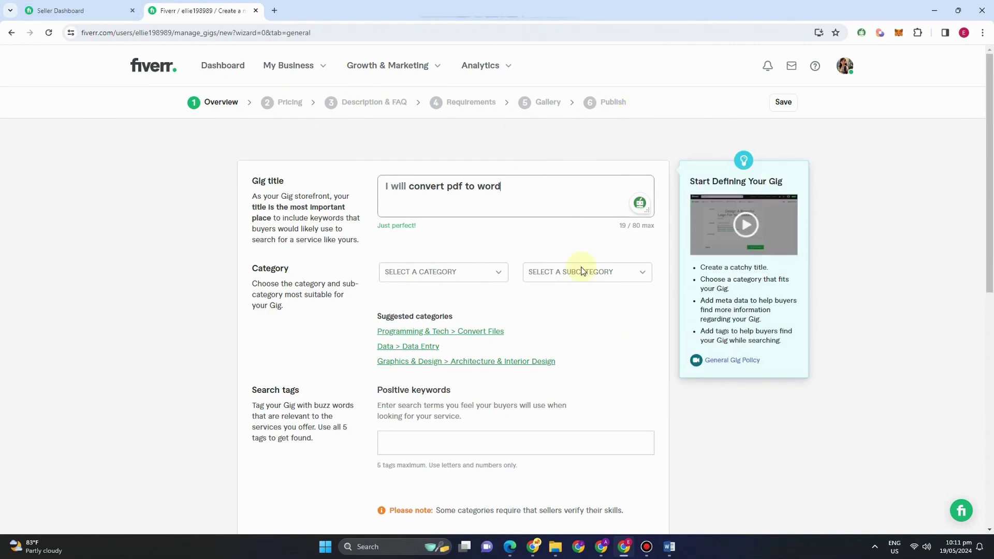
mouse_move(670, 547)
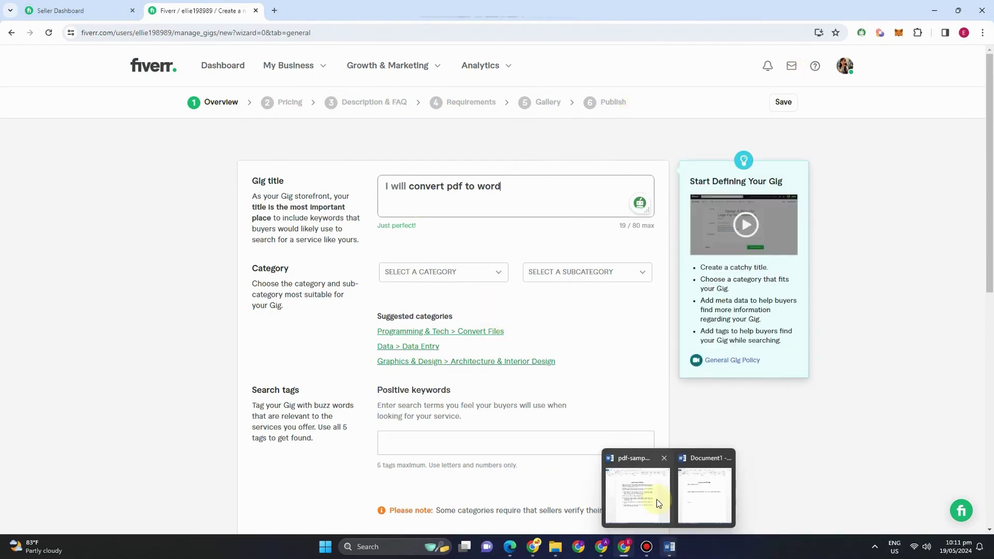